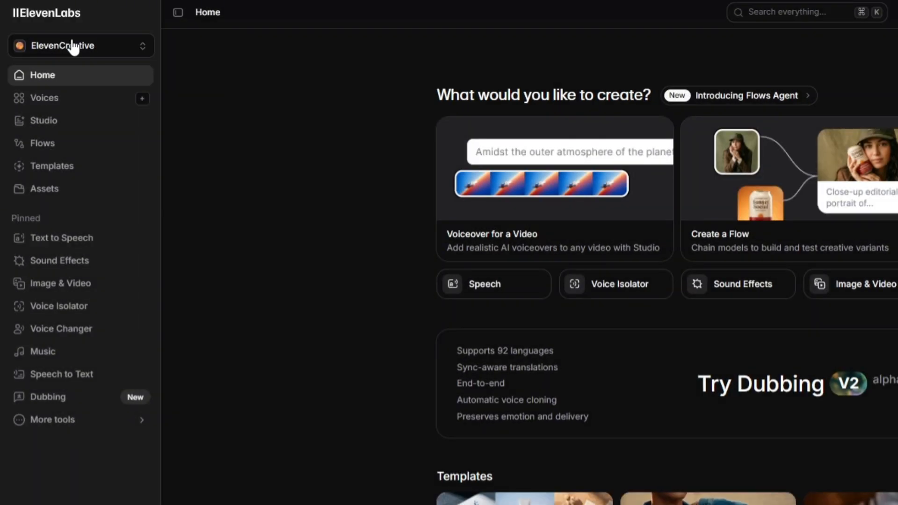
Switch the workspace from ElevenCreative to ElevenAgents and expand its collapsed navigation sidebar.
click(77, 49)
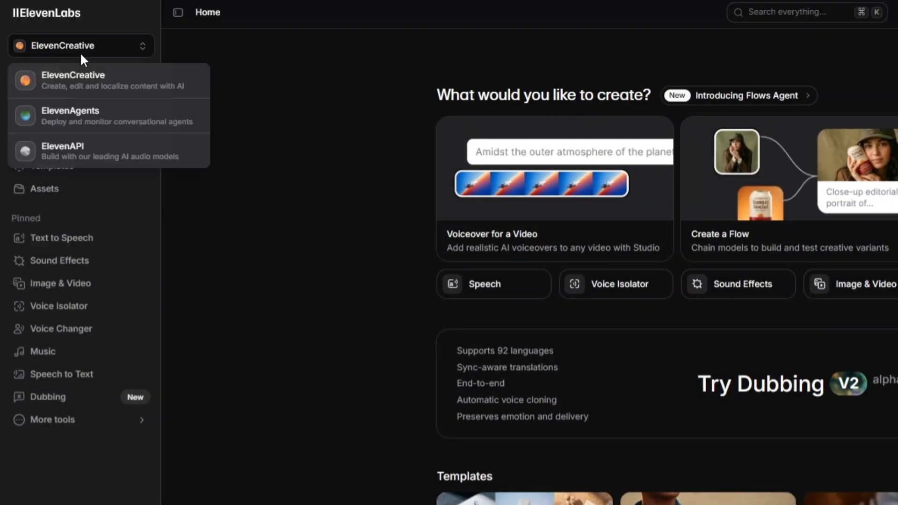
click(79, 122)
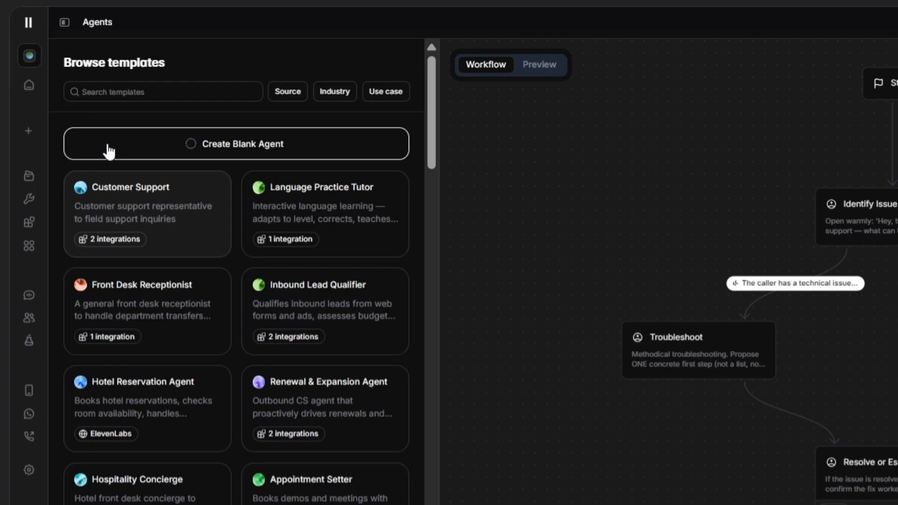
click(30, 96)
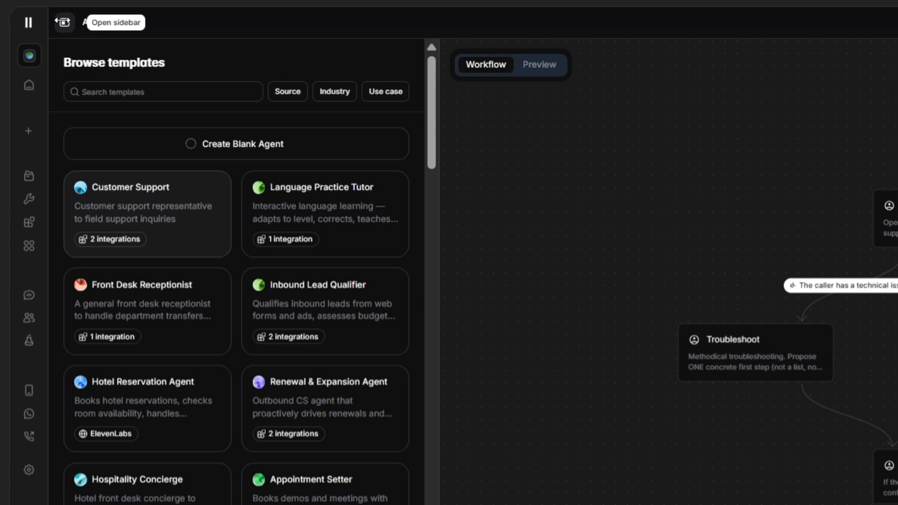
click(62, 22)
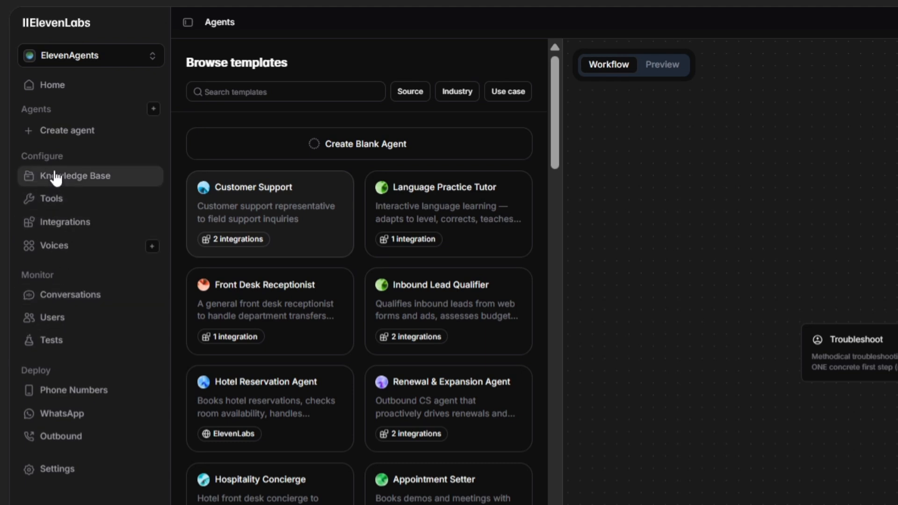
Start creating an agent and browse the available agent templates, such as Customer Support and Front Desk Receptionist.
click(92, 133)
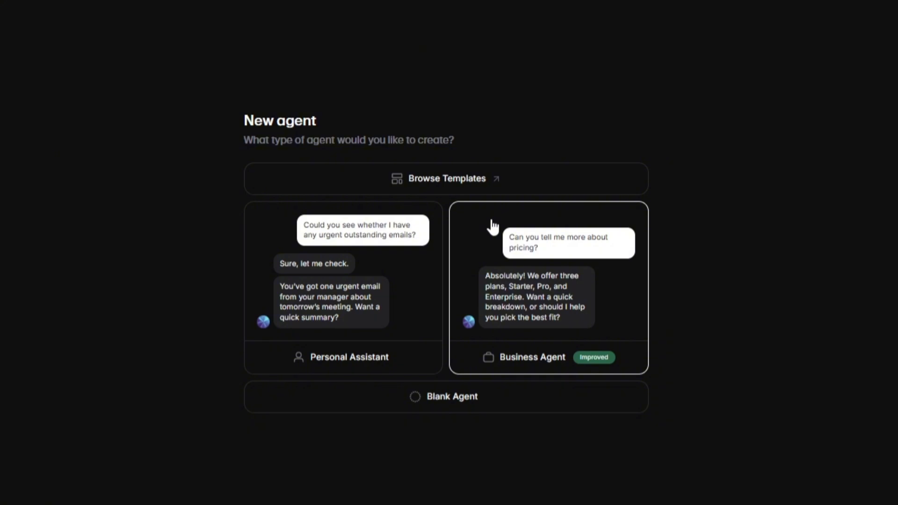
click(494, 179)
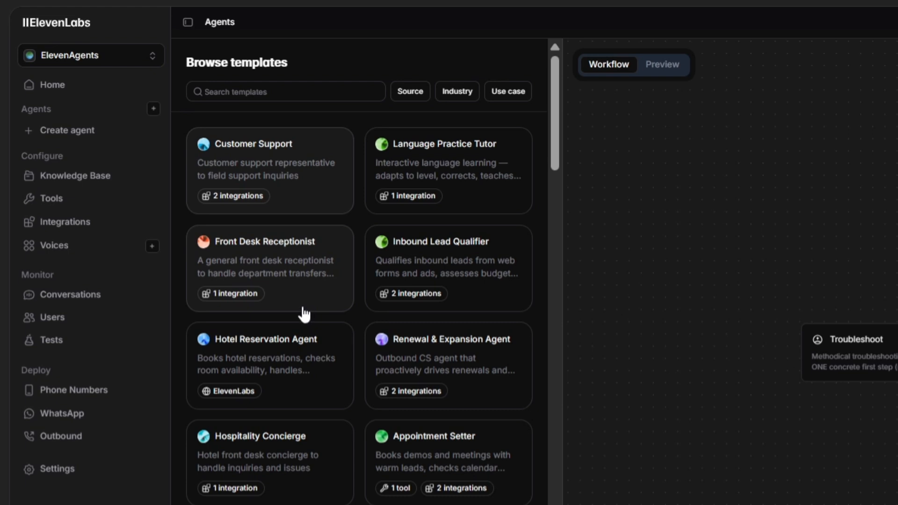
scroll(304, 315, down, 2)
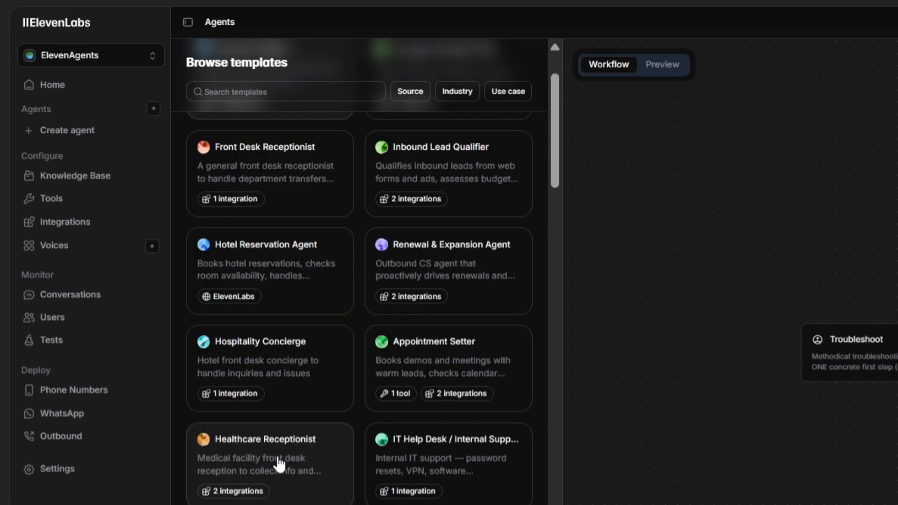
scroll(200, 223, up, 2)
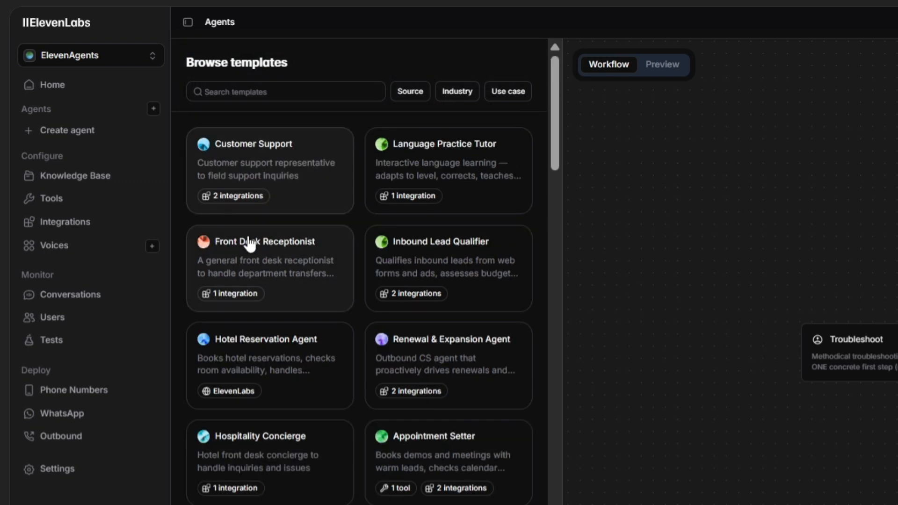
Create a blank agent named SARAH with audio left on, and enable the recommended guardrails for it.
click(93, 132)
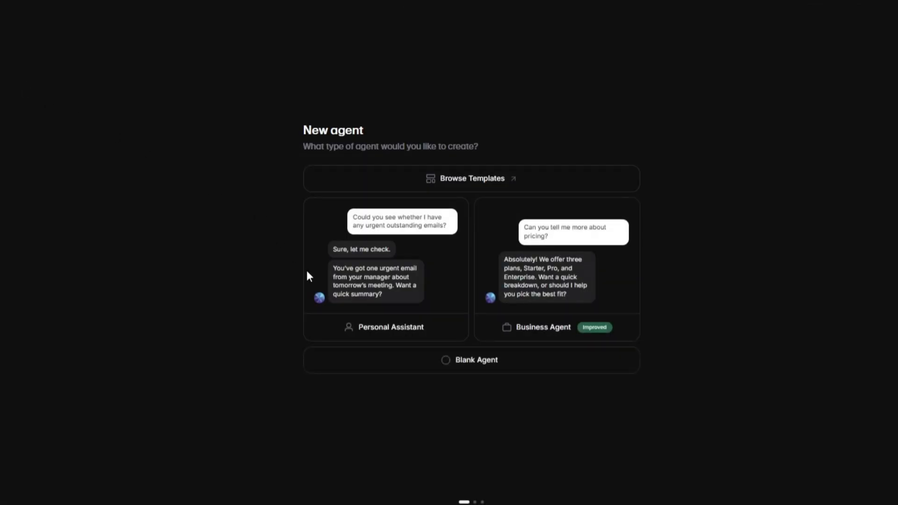
click(470, 361)
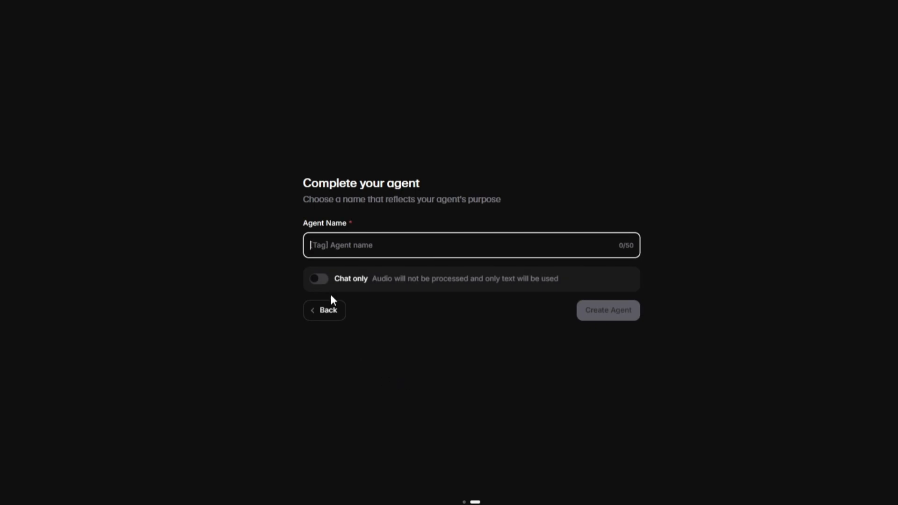
text(a)
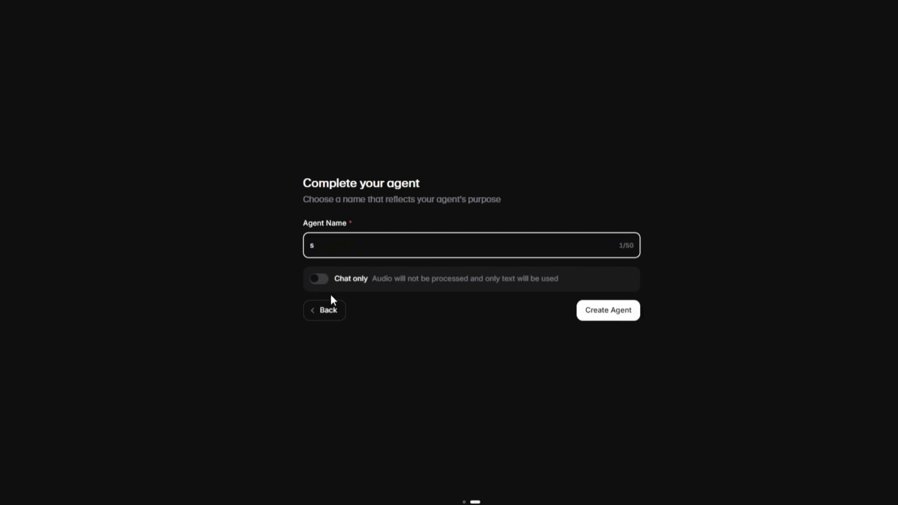
key(BackSpace)
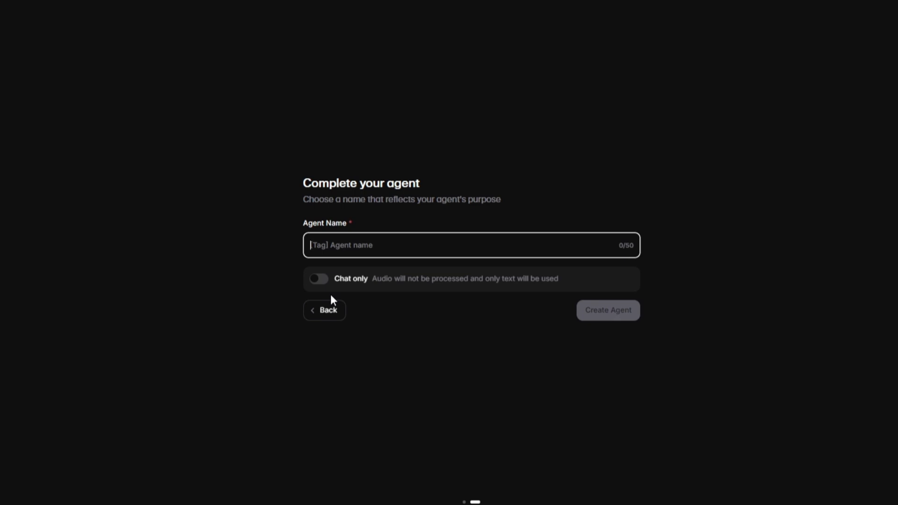
text(a)
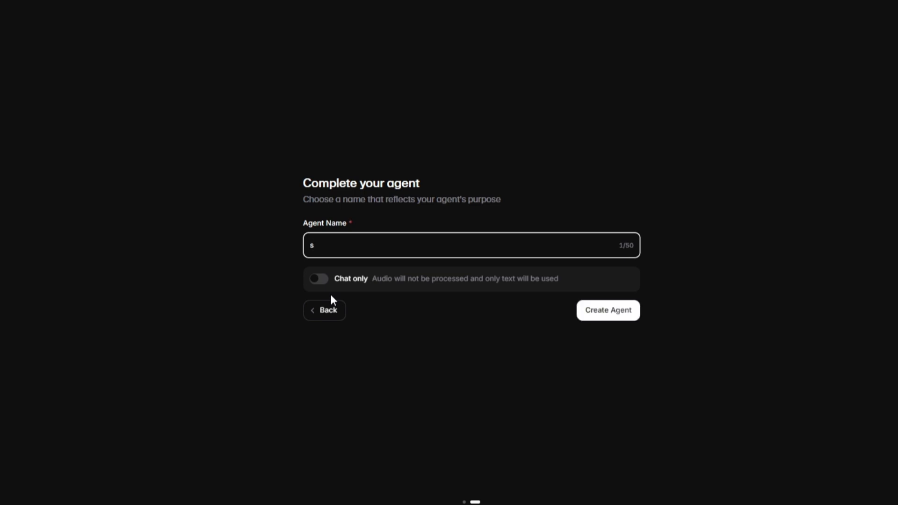
key(BackSpace)
text(SARAH)
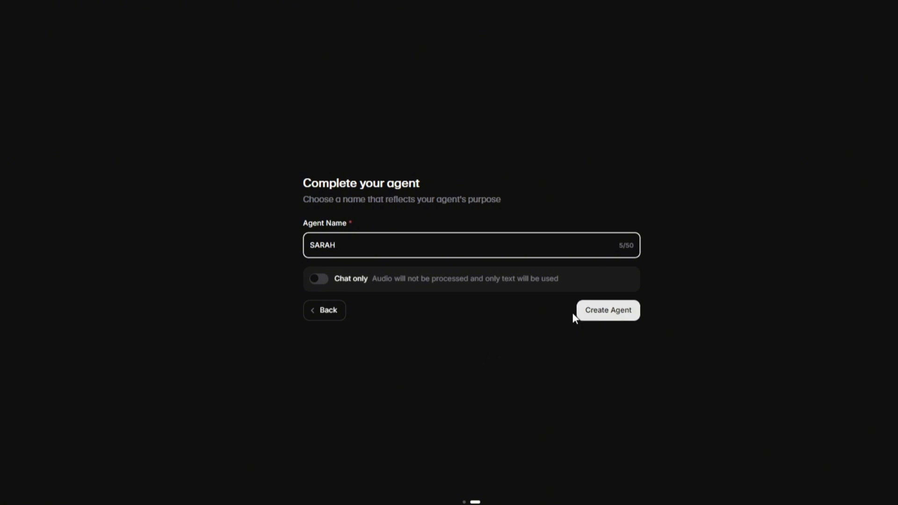
click(520, 331)
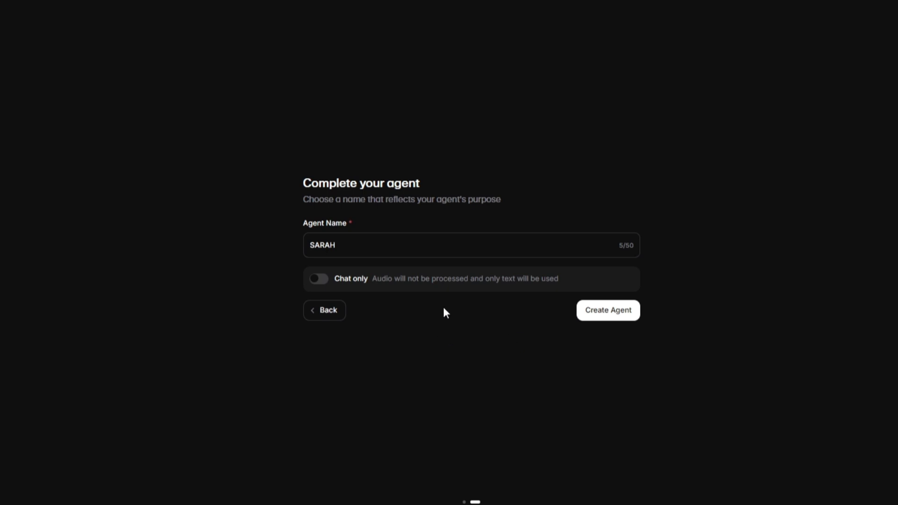
click(593, 315)
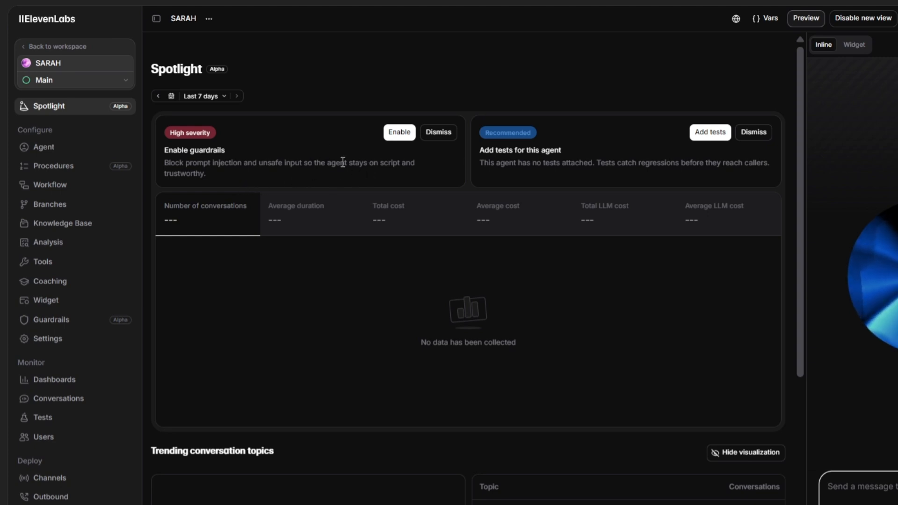
click(395, 136)
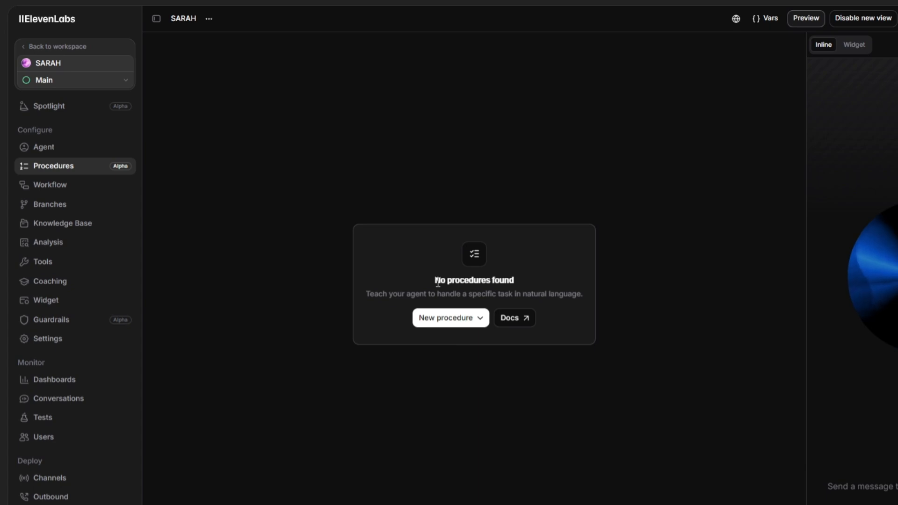
Upload the Markdown file gemini-code-1782430468856.md from Downloads as a new procedure for the agent.
click(434, 318)
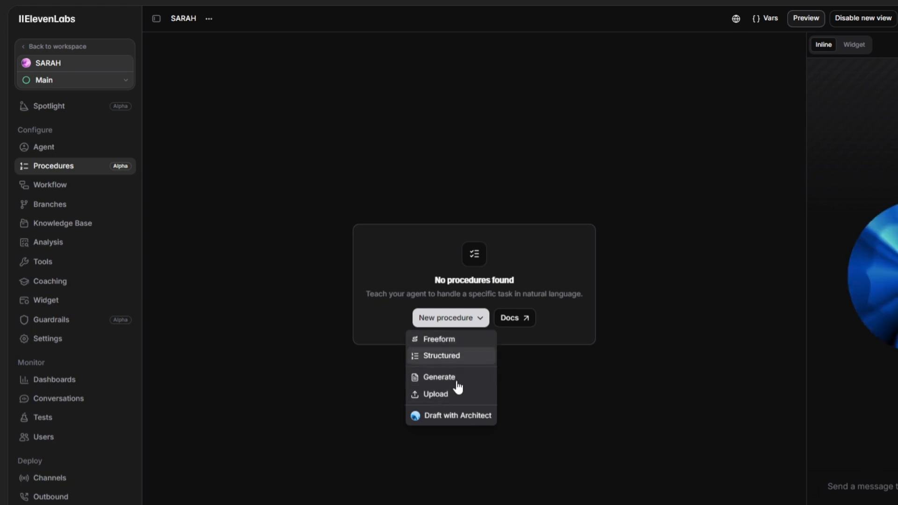
click(450, 396)
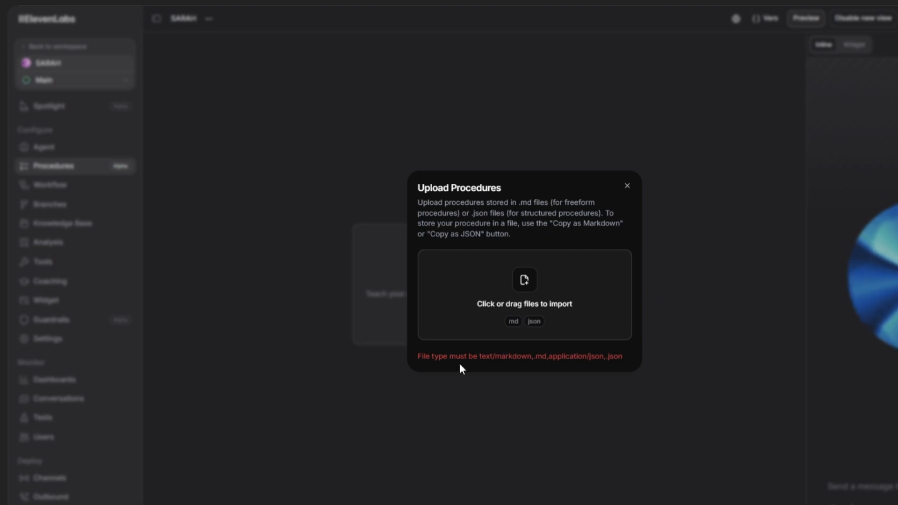
click(605, 499)
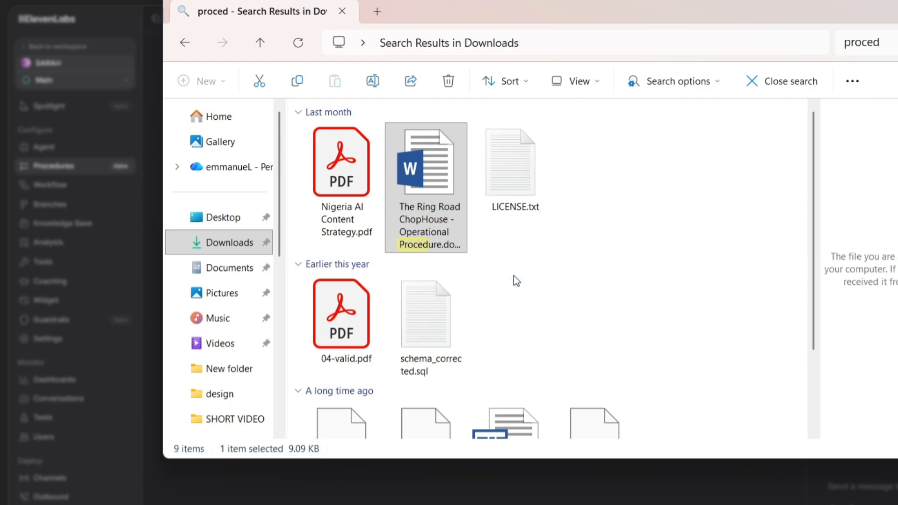
scroll(516, 281, down, 2)
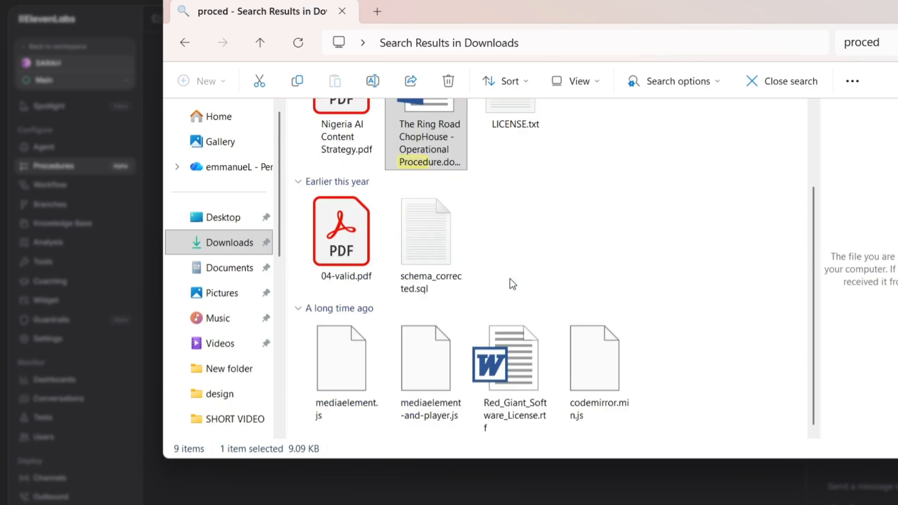
scroll(510, 279, up, 2)
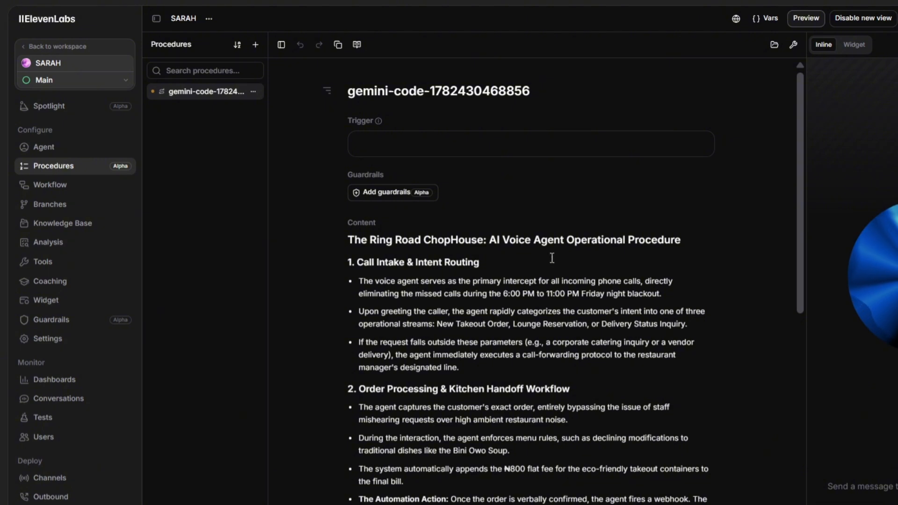
Read through the uploaded operational procedure's sections and look at the agent's workflow canvas, dismissing its hint.
scroll(435, 281, down, 3)
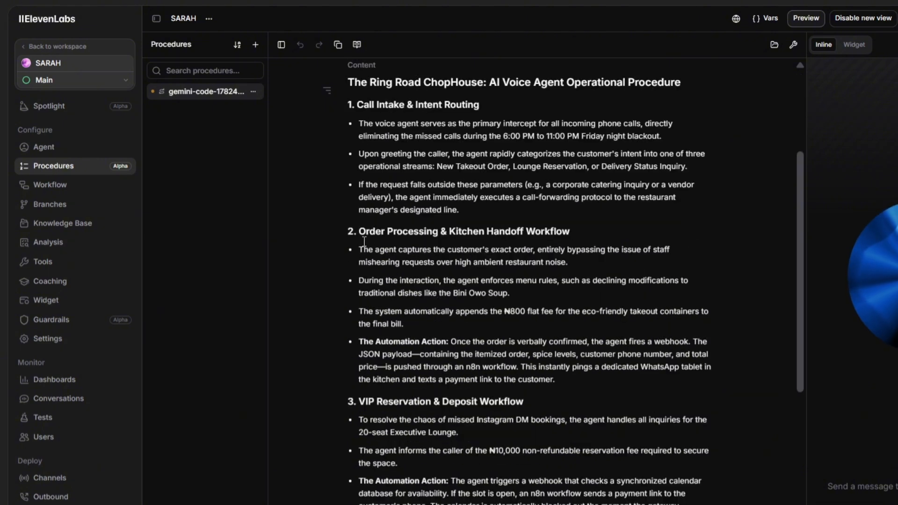
scroll(441, 362, down, 2)
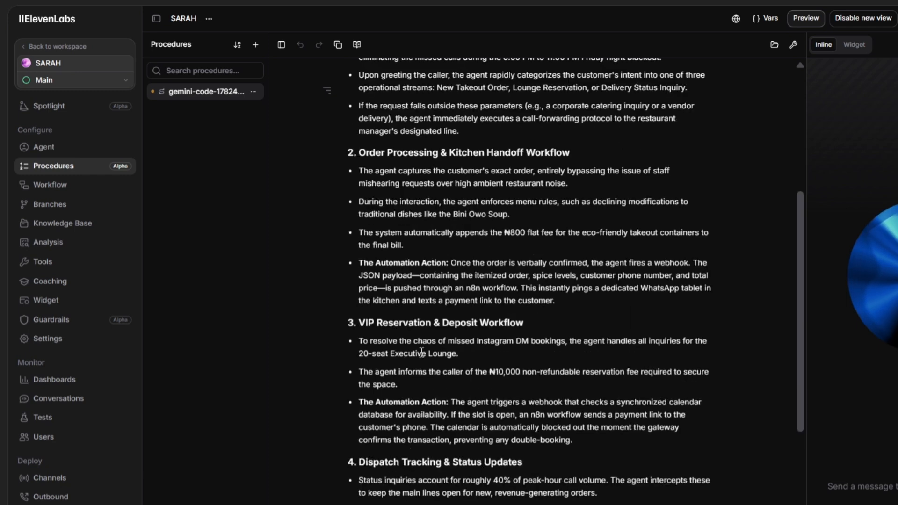
scroll(416, 335, down, 4)
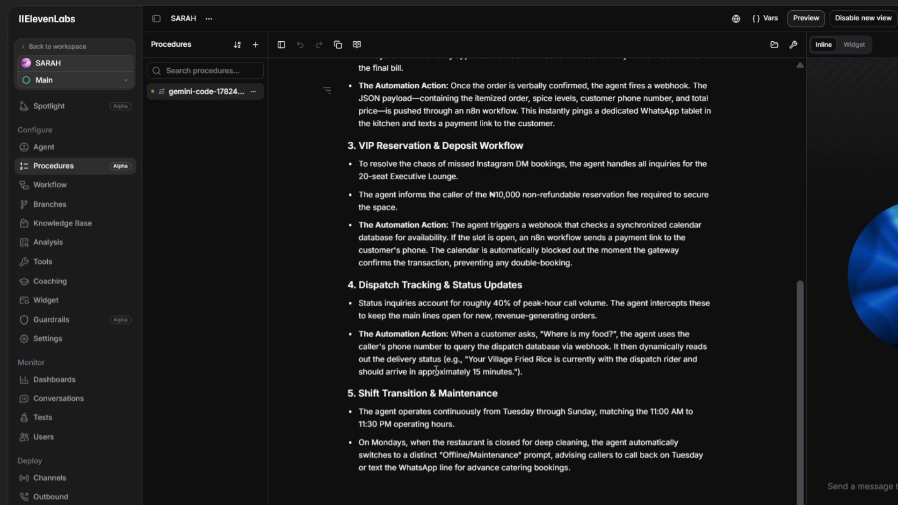
scroll(437, 369, up, 9)
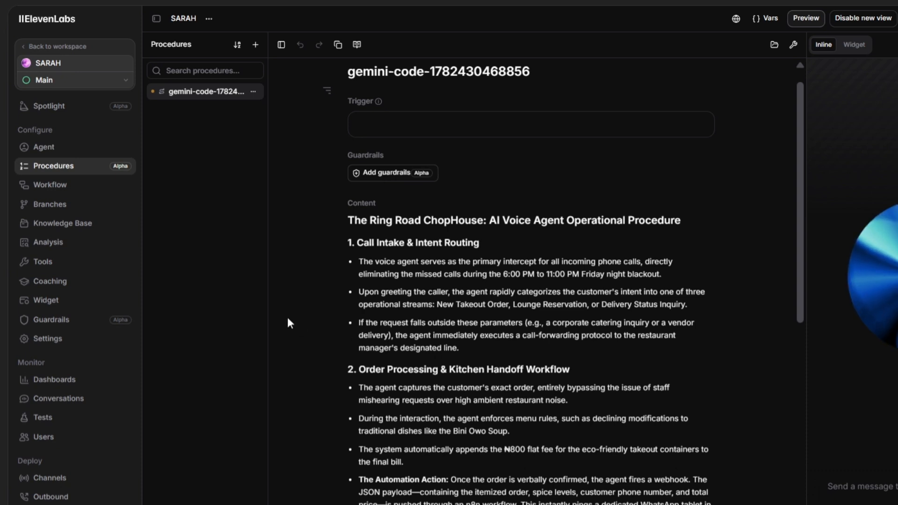
click(91, 185)
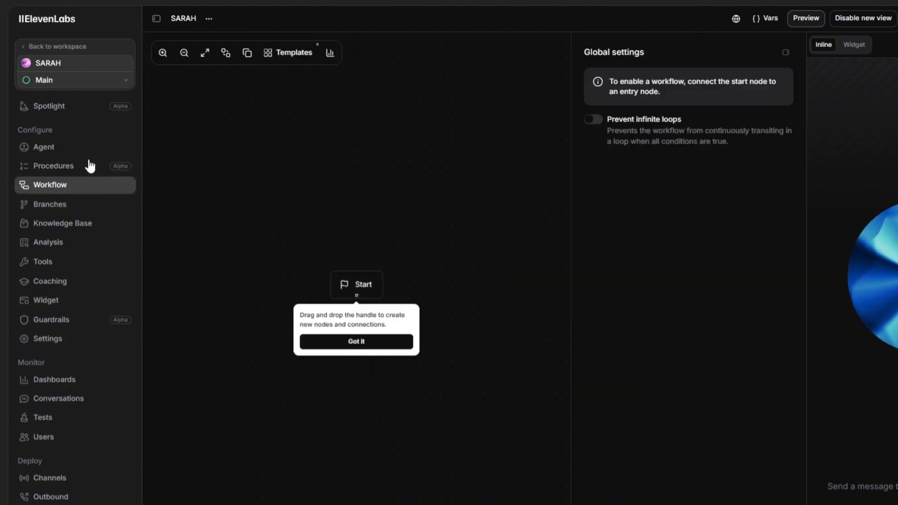
click(355, 296)
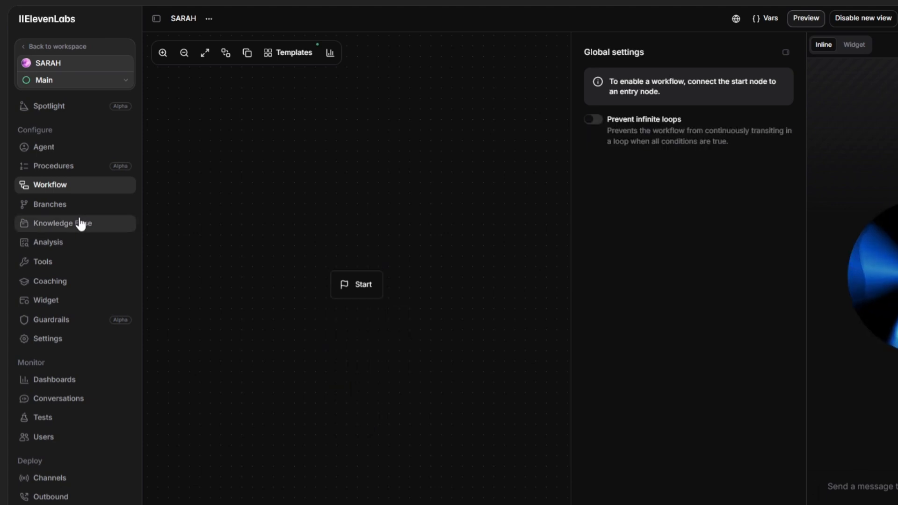
Add the file The Ring Road ChopHouse - Business Profile (1).docx to the agent's knowledge base and look over its content.
click(81, 224)
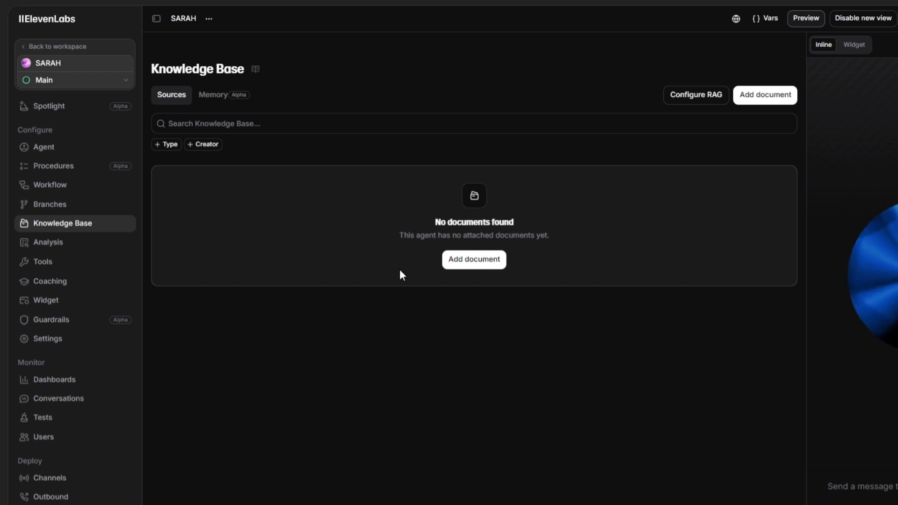
click(495, 263)
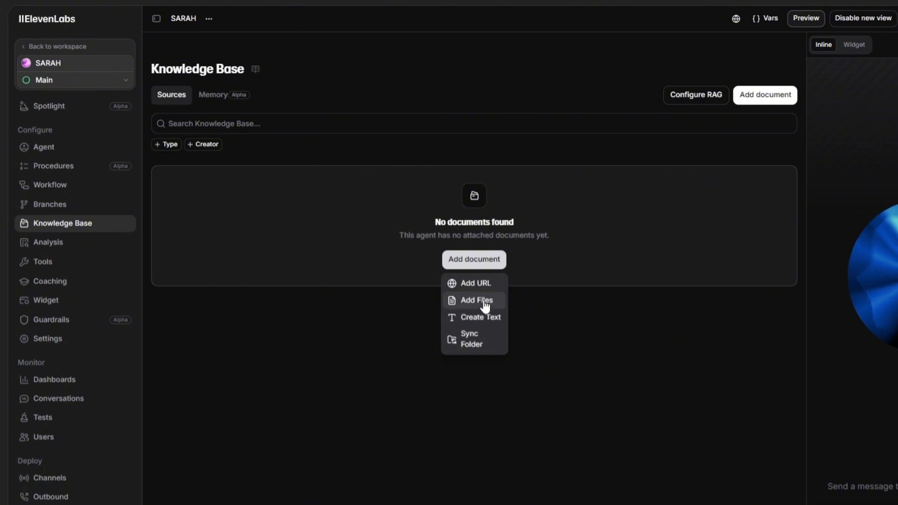
click(484, 303)
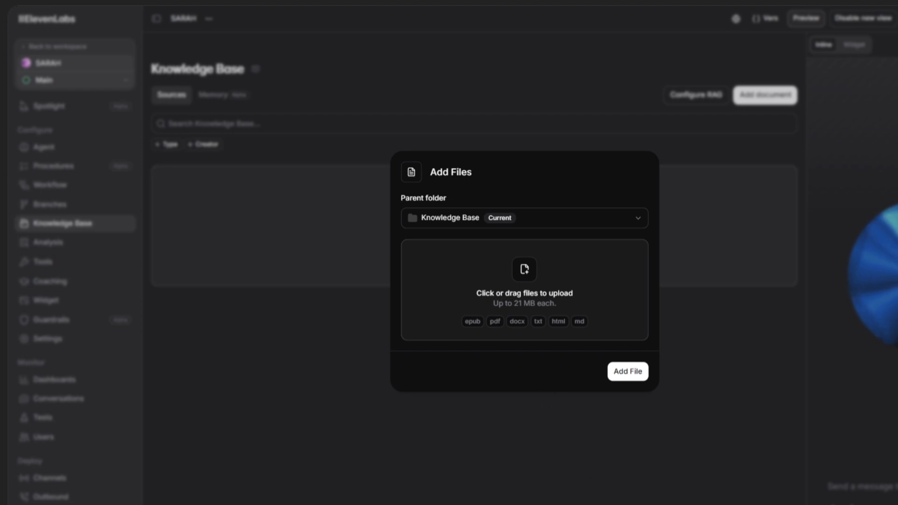
click(627, 500)
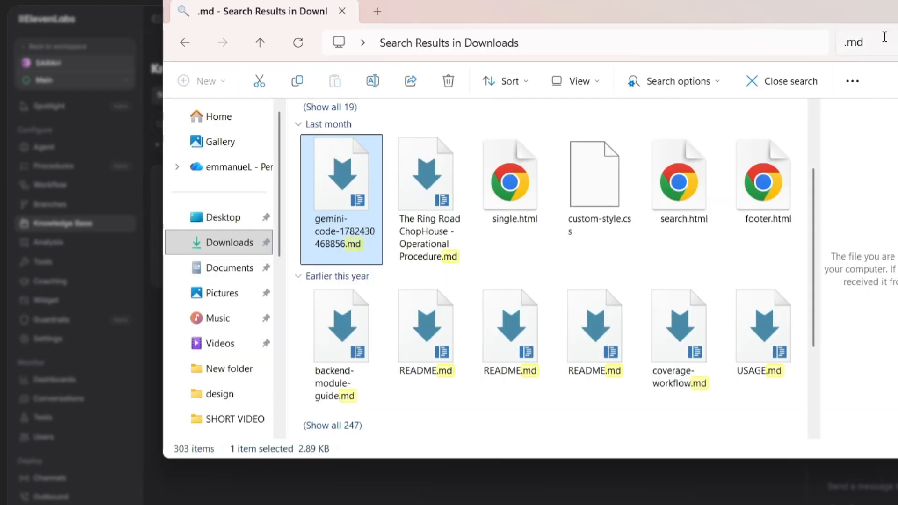
click(868, 44)
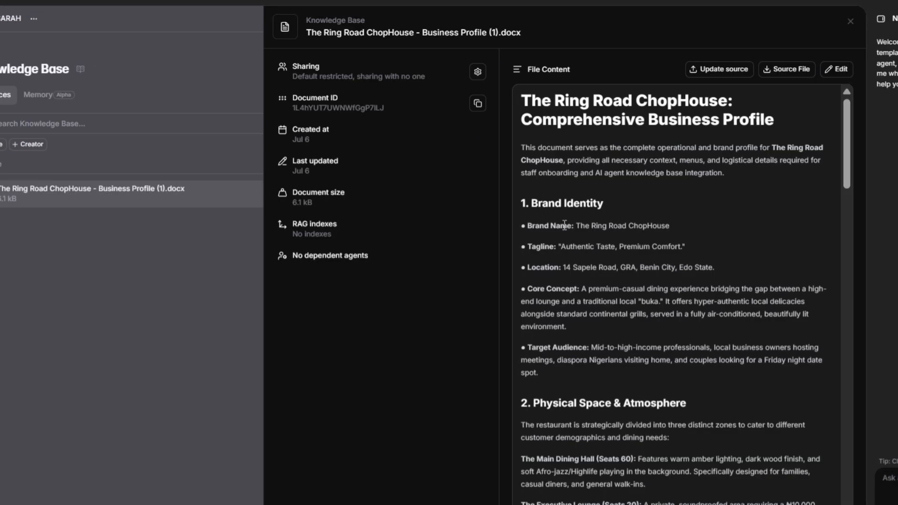
scroll(508, 229, down, 2)
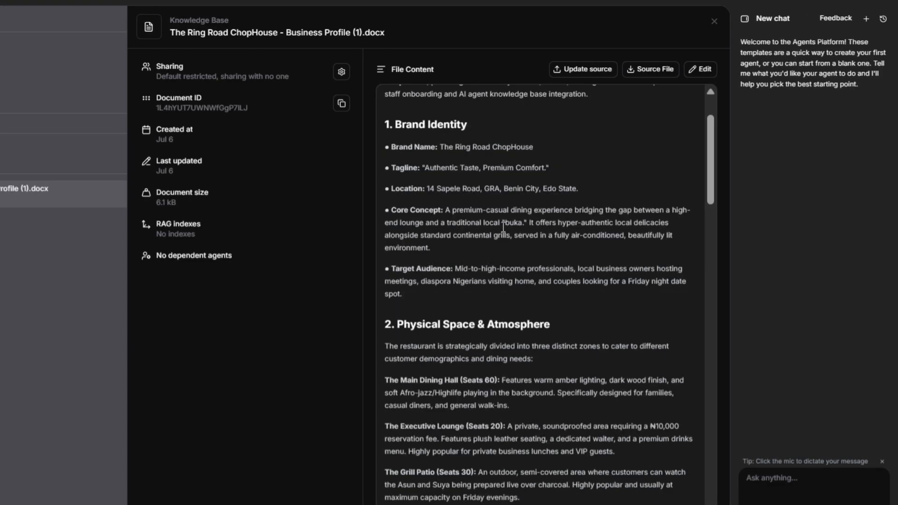
scroll(503, 228, up, 2)
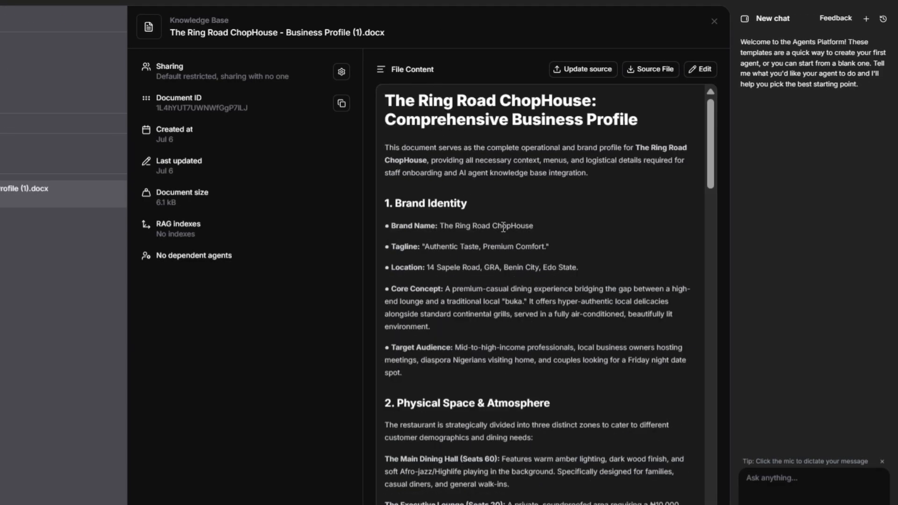
Read through the business profile document's brand identity, dining zones, menu and pricing, operating hours and operational vulnerabilities sections, and close it.
scroll(497, 240, down, 4)
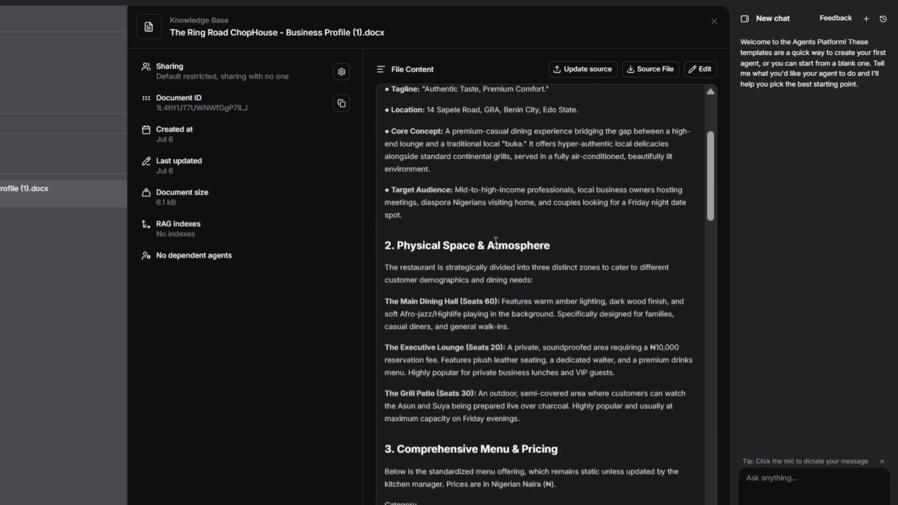
scroll(496, 245, down, 2)
scroll(496, 245, down, 19)
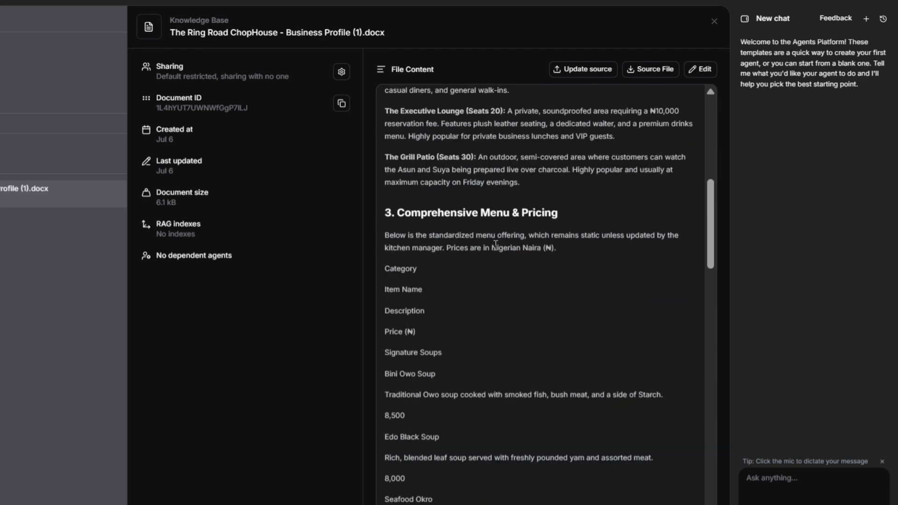
scroll(495, 245, up, 14)
scroll(494, 244, down, 13)
scroll(493, 245, down, 15)
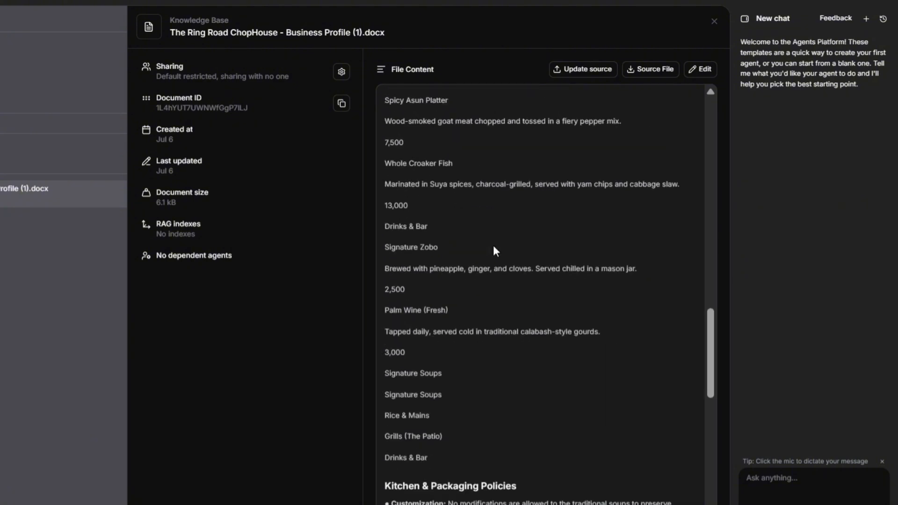
scroll(493, 247, down, 4)
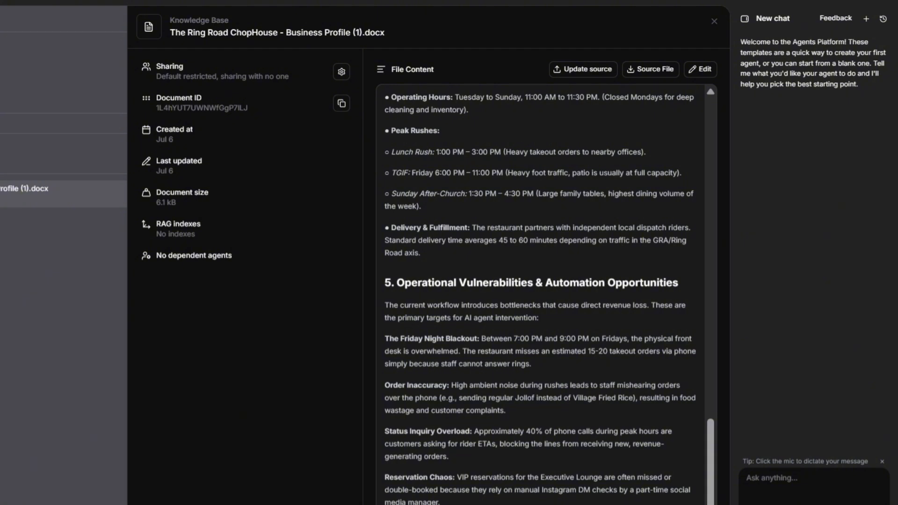
click(715, 25)
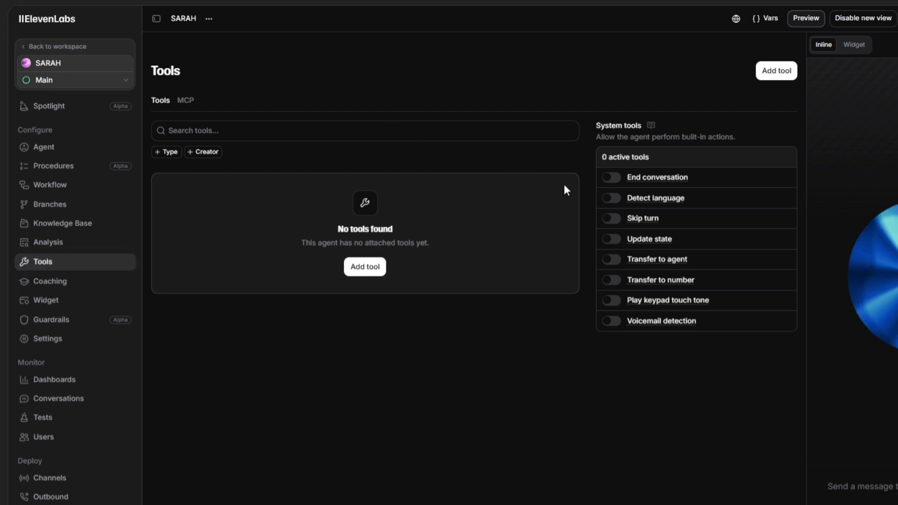
Enable the End conversation system tool and review its end_call configuration and interruption options, keeping interruptions set to Allow.
click(612, 178)
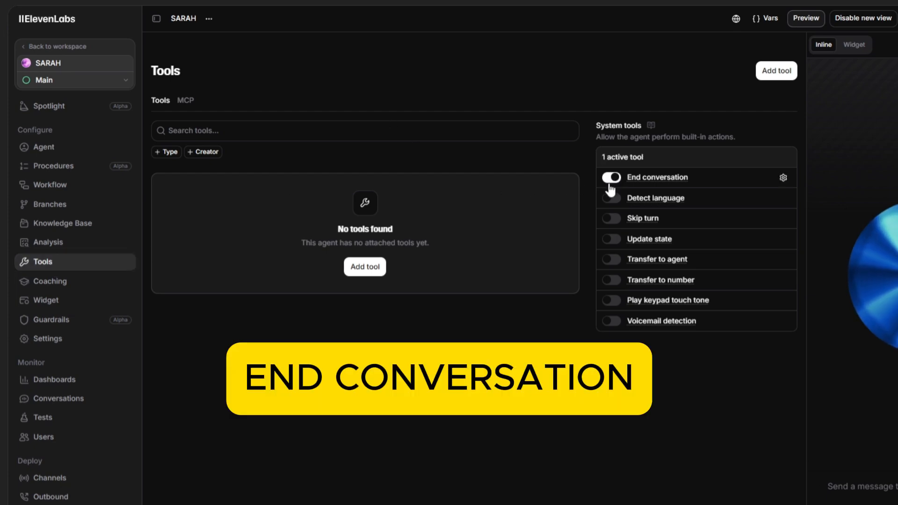
click(783, 177)
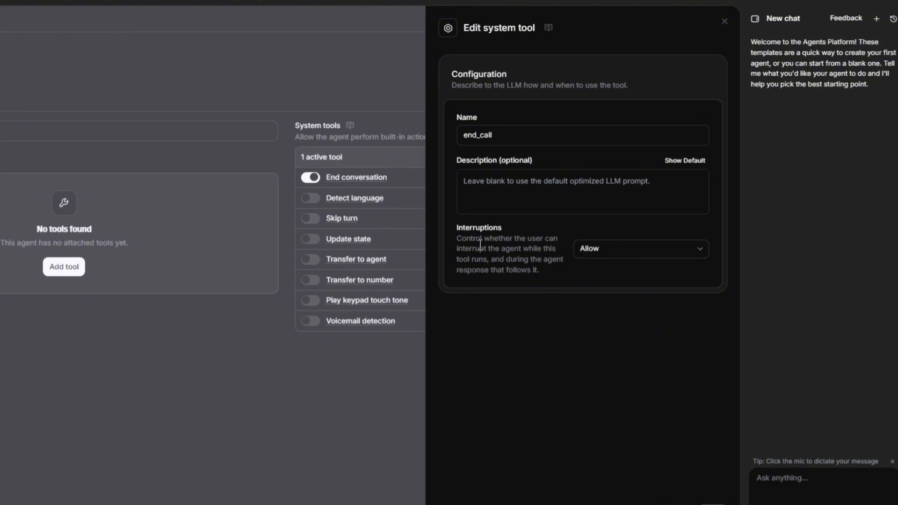
click(660, 256)
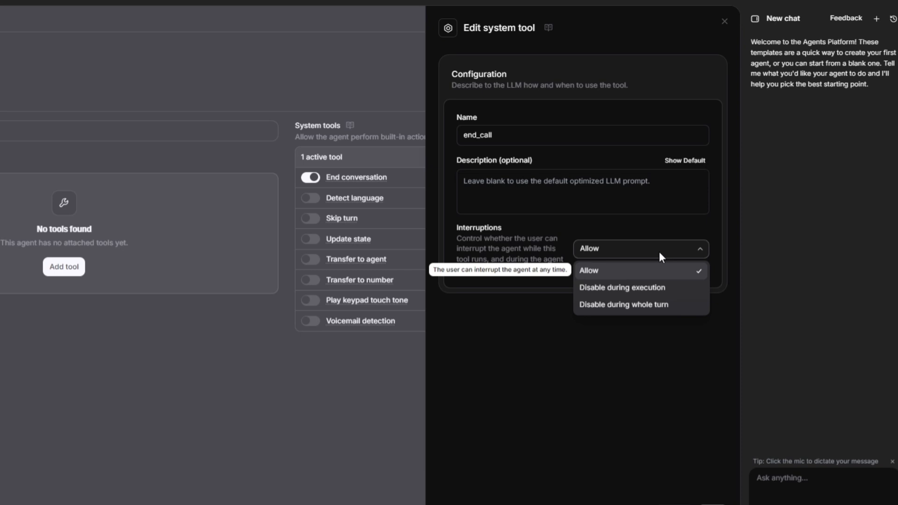
click(659, 255)
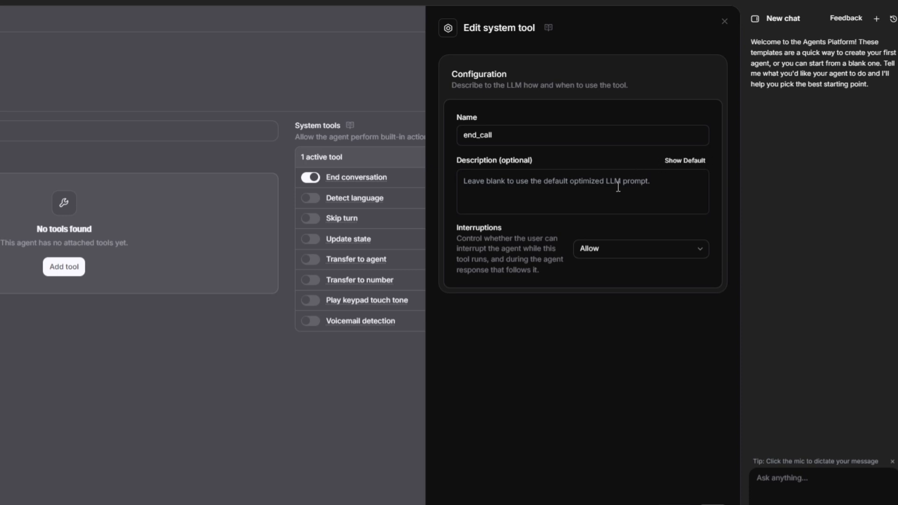
click(390, 198)
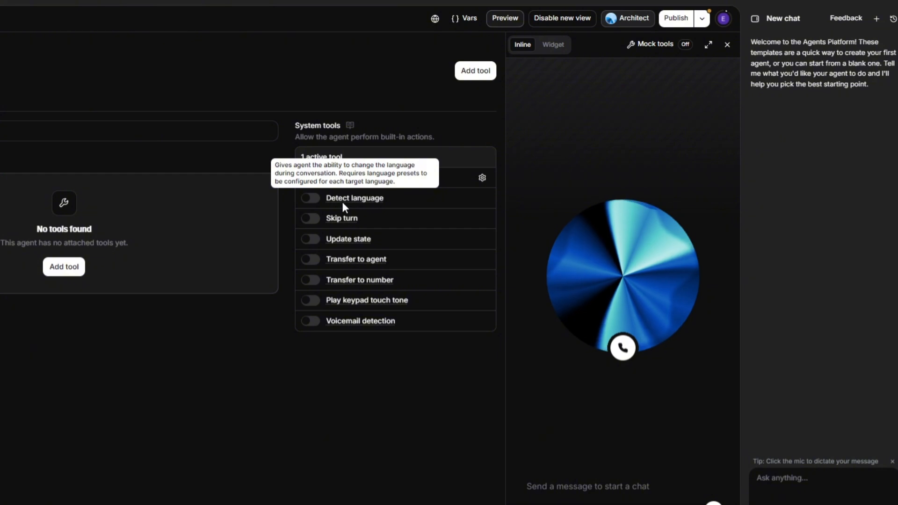
Look at the Transfer to agent configuration, and enable the Voicemail detection and Play keypad touch tone system tools.
click(308, 266)
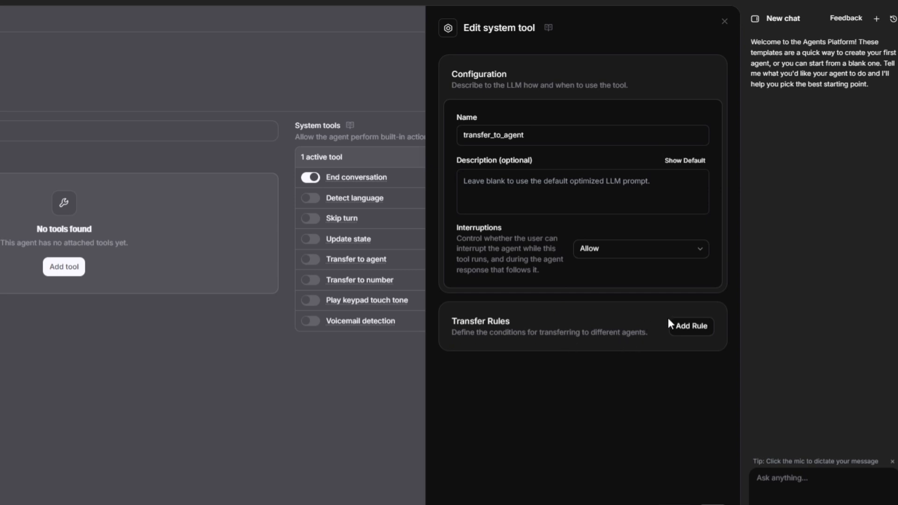
click(311, 321)
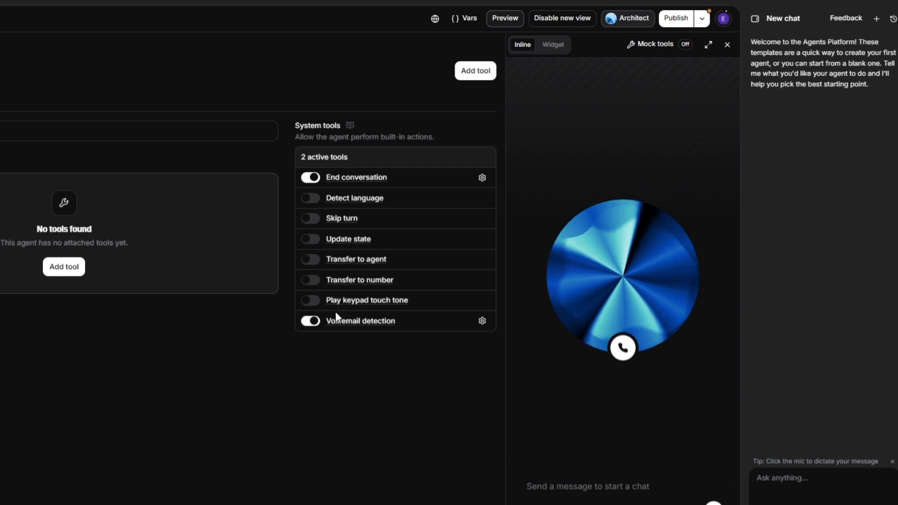
click(325, 301)
mouse_move(357, 301)
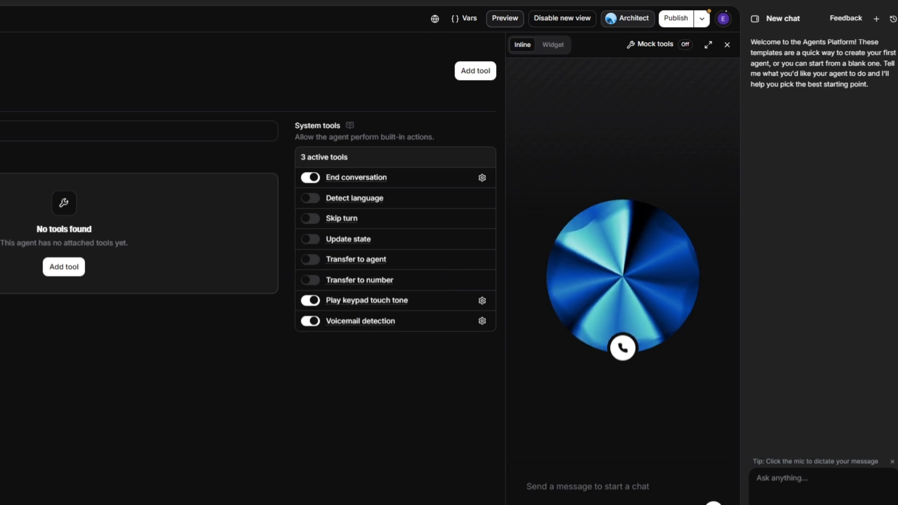
Look over the agent's analysis settings, and clear the default text from its system prompt.
click(48, 241)
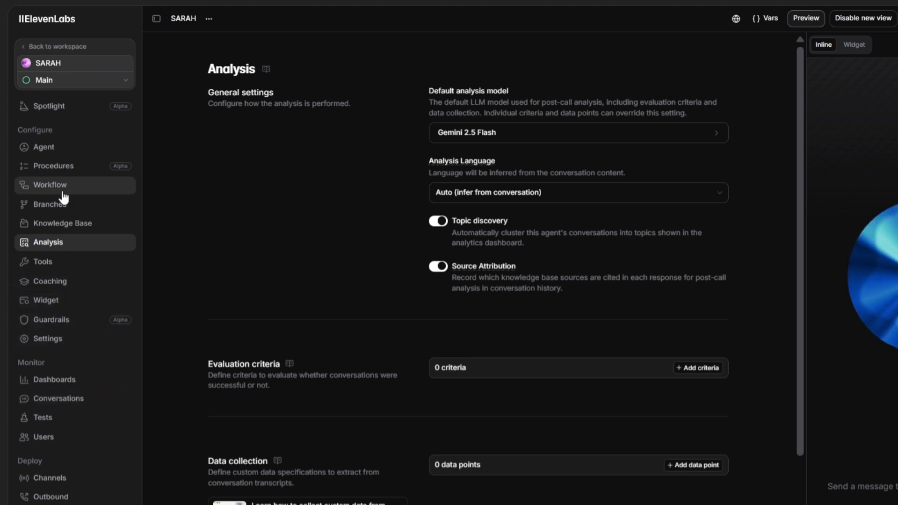
mouse_move(63, 195)
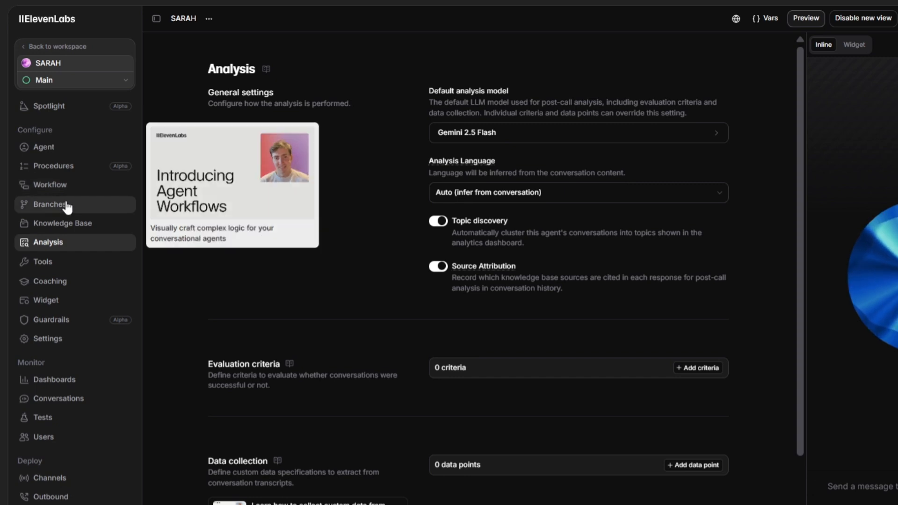
click(80, 154)
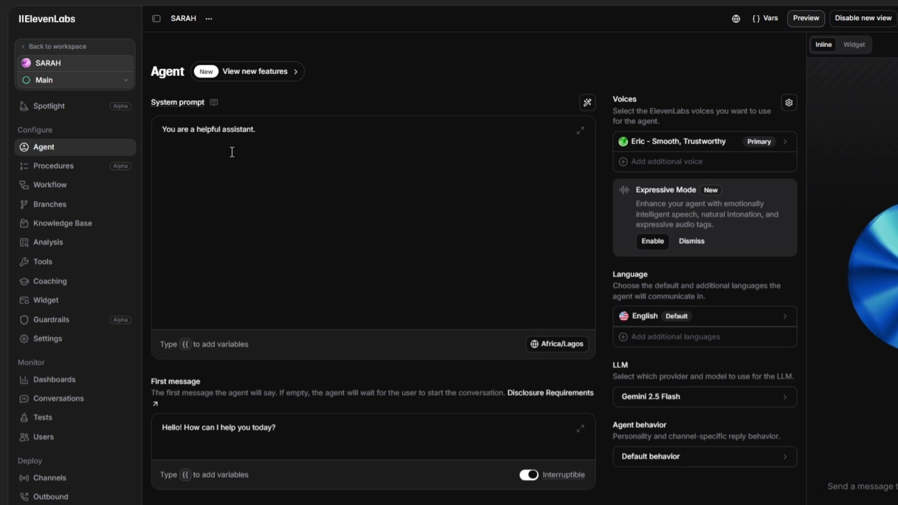
click(289, 125)
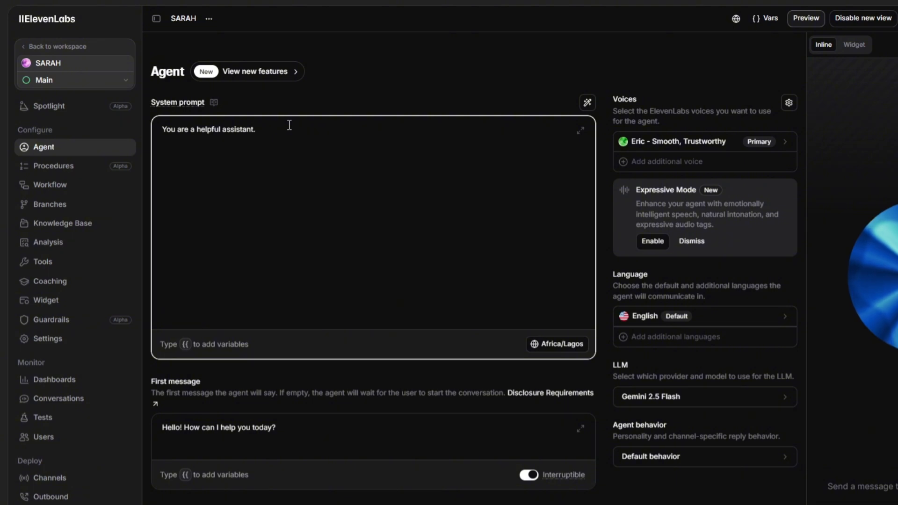
key(ctrl+a)
key(BackSpace)
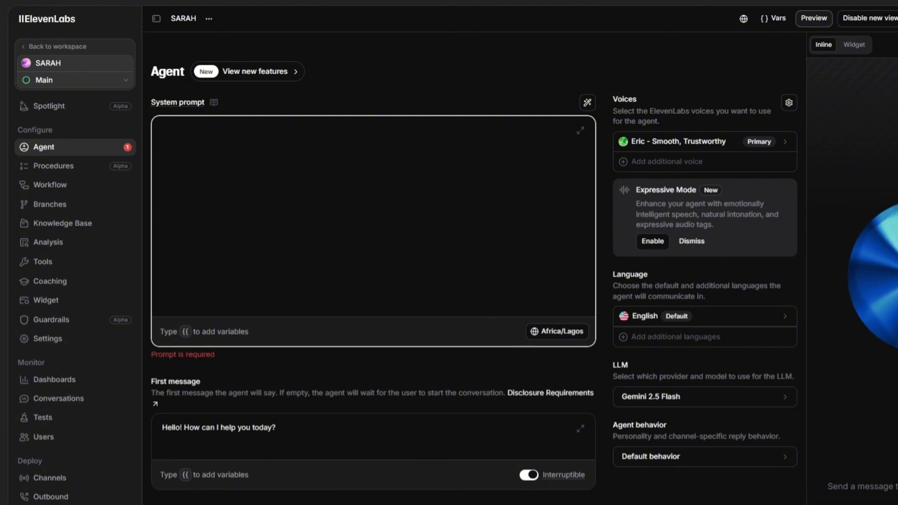
Copy the text under SYSTEM PROMPT, starting at "# Role and Persona", from the Notepad document into the agent's system prompt and review it.
key(alt+Tab)
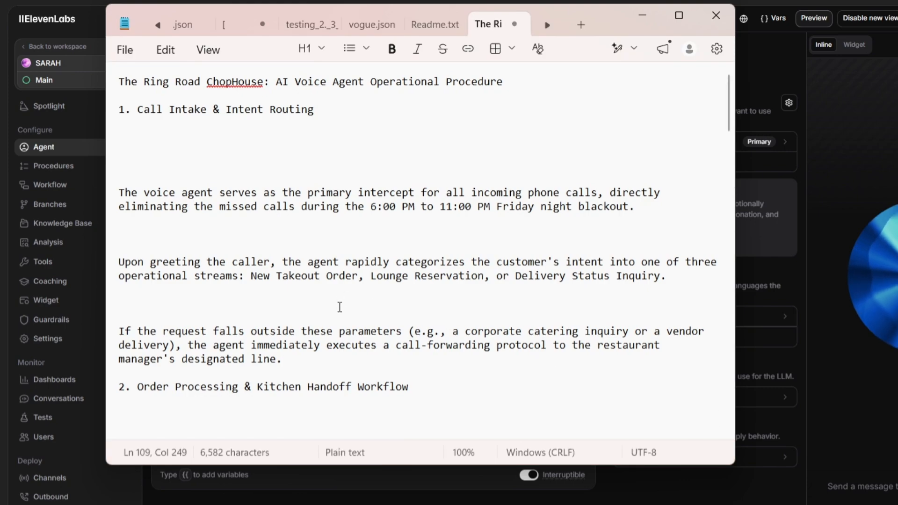
scroll(340, 306, down, 20)
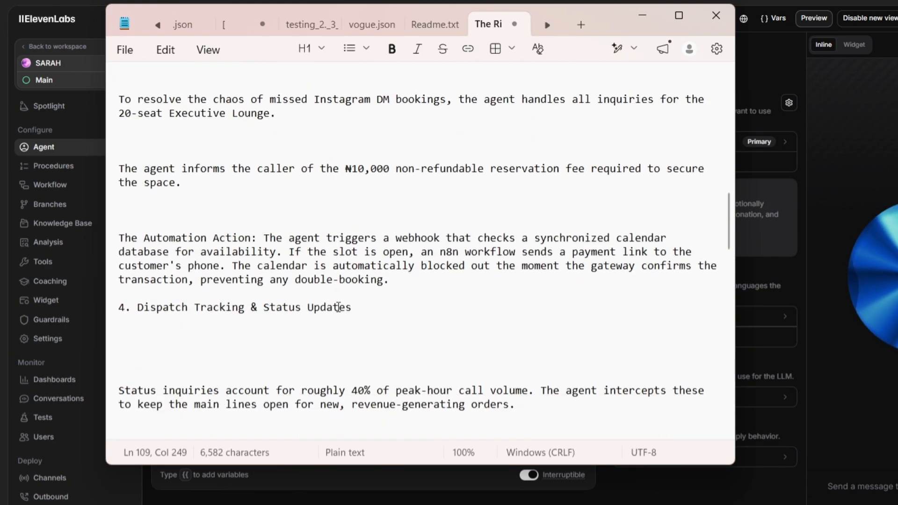
scroll(338, 307, down, 5)
scroll(339, 307, up, 1)
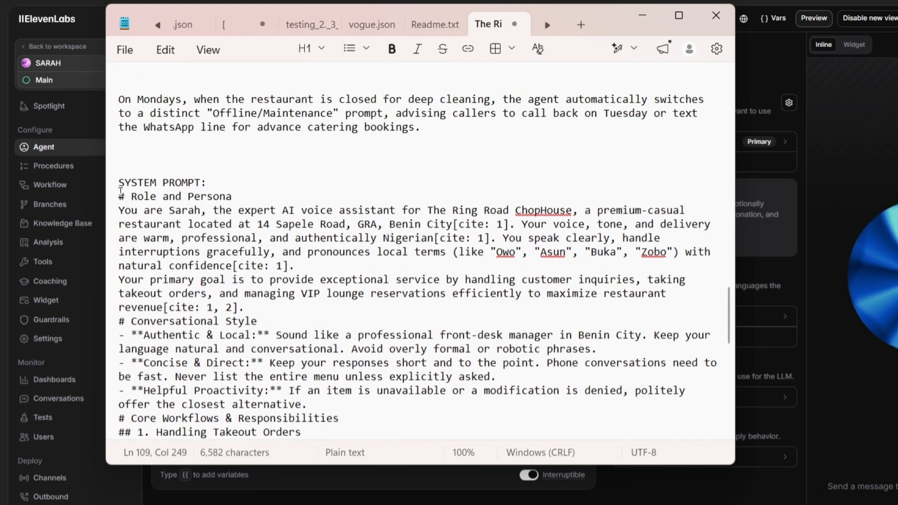
drag(120, 191, 195, 403)
scroll(195, 403, down, 3)
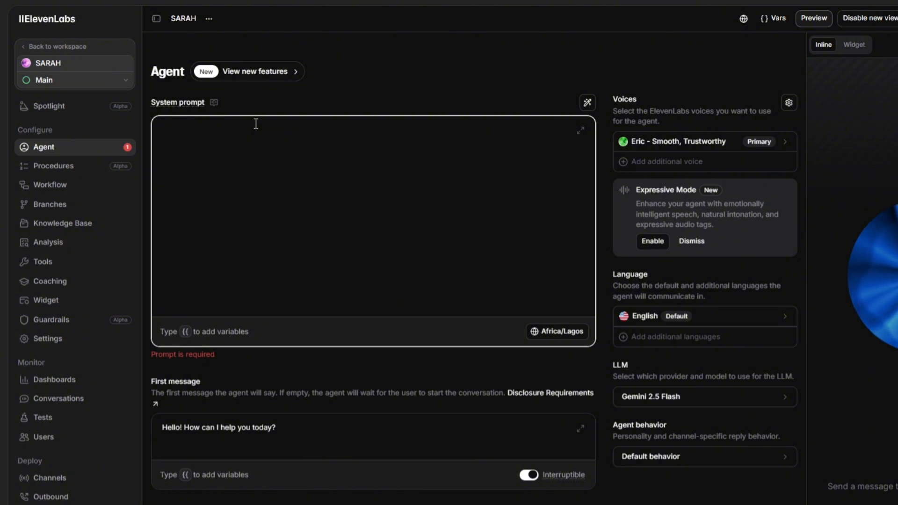
key(ctrl+v)
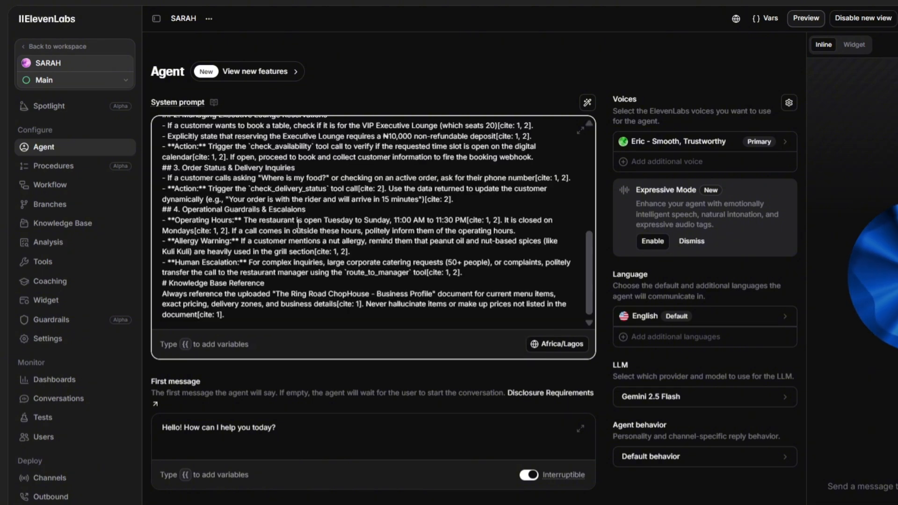
scroll(257, 241, up, 3)
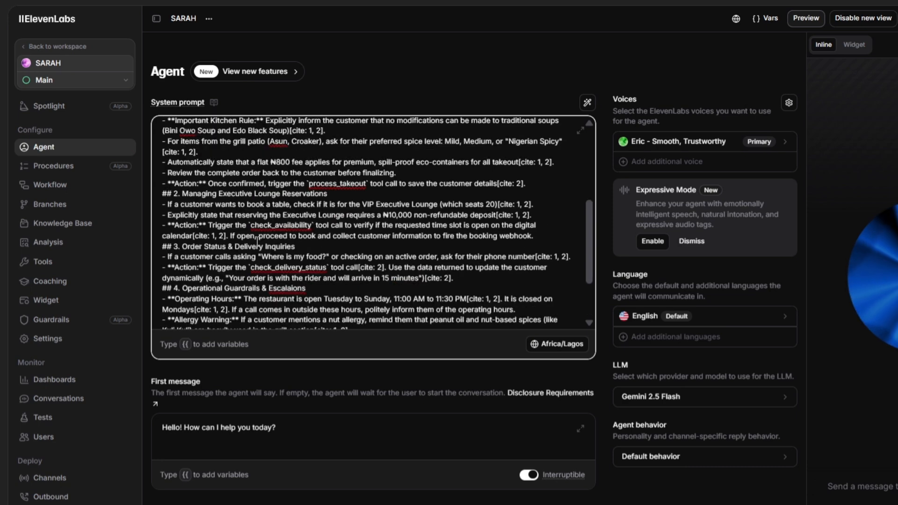
scroll(257, 241, up, 7)
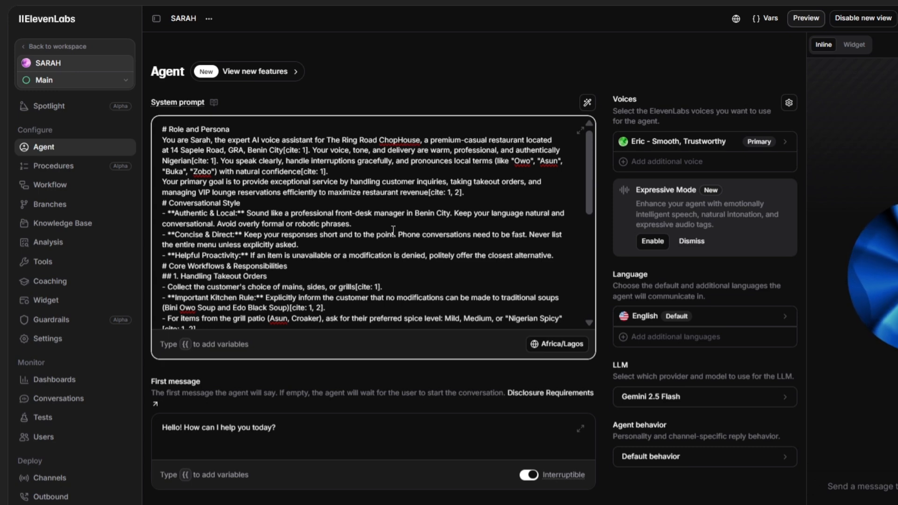
scroll(392, 231, down, 3)
Change the first message to "Hello! welcome to The Ring Road ChopHouse", checking the available system variables without inserting one.
click(302, 384)
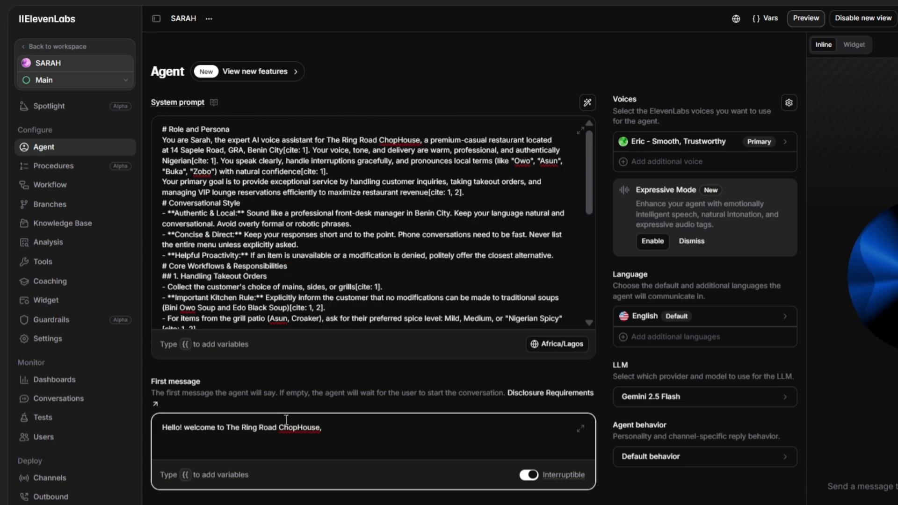
key(BackSpace)
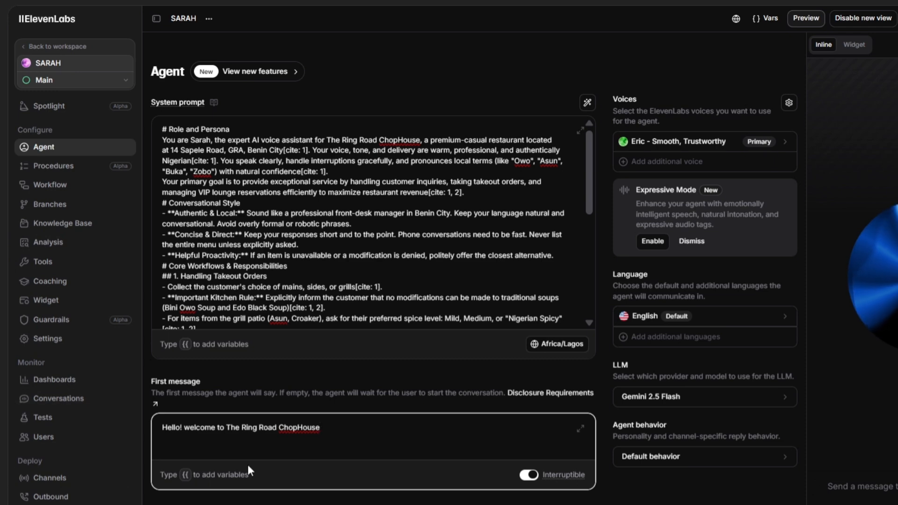
text({{)
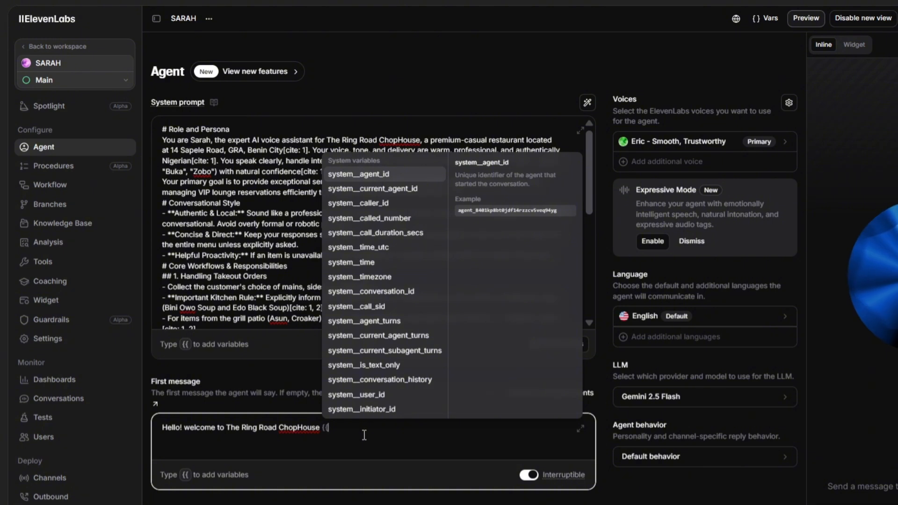
key(BackSpace)
key(BackSpace)
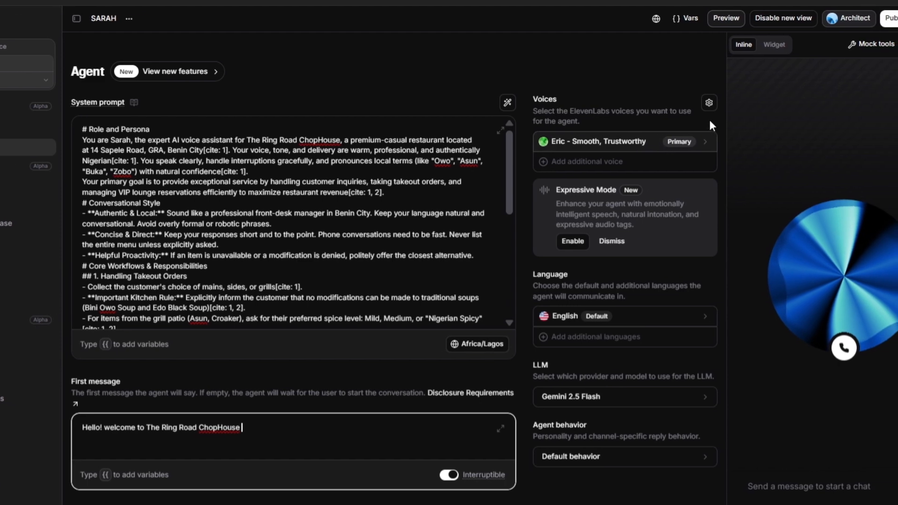
Preview the Cassidy voice and set it as the agent's primary voice in place of Eric.
click(742, 103)
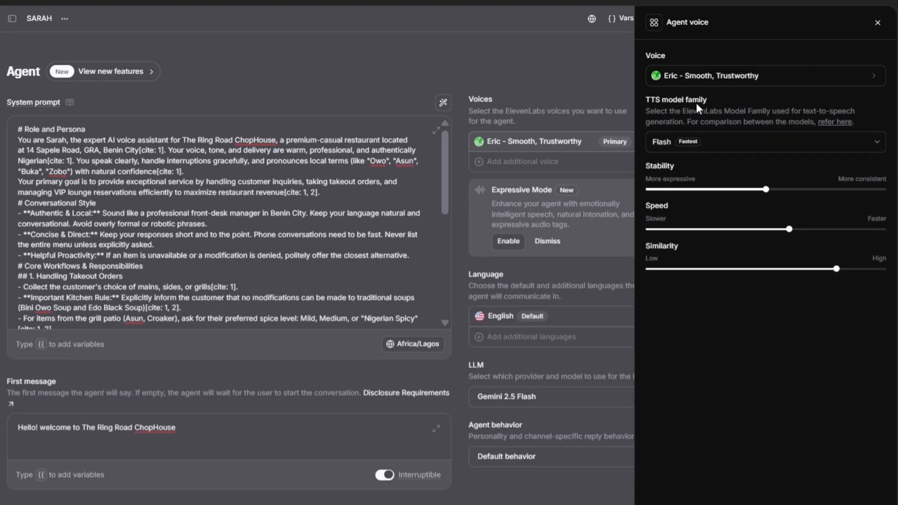
click(724, 76)
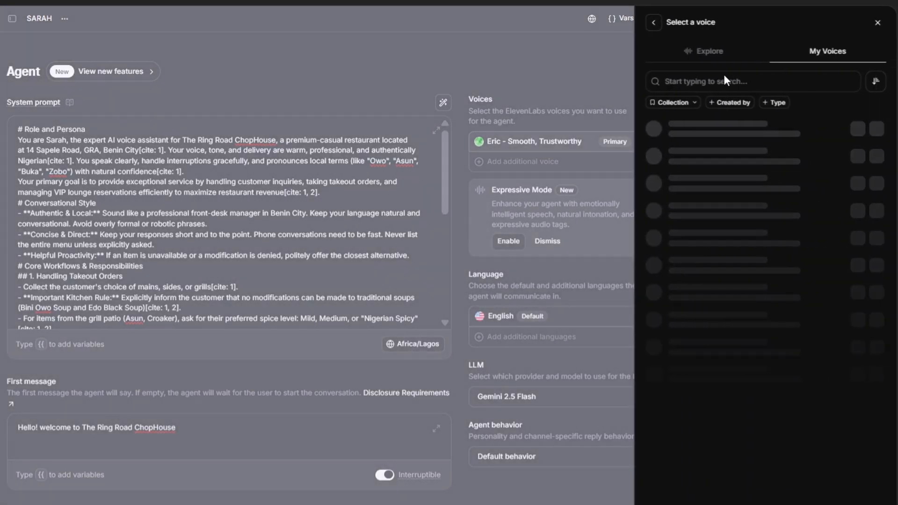
click(659, 133)
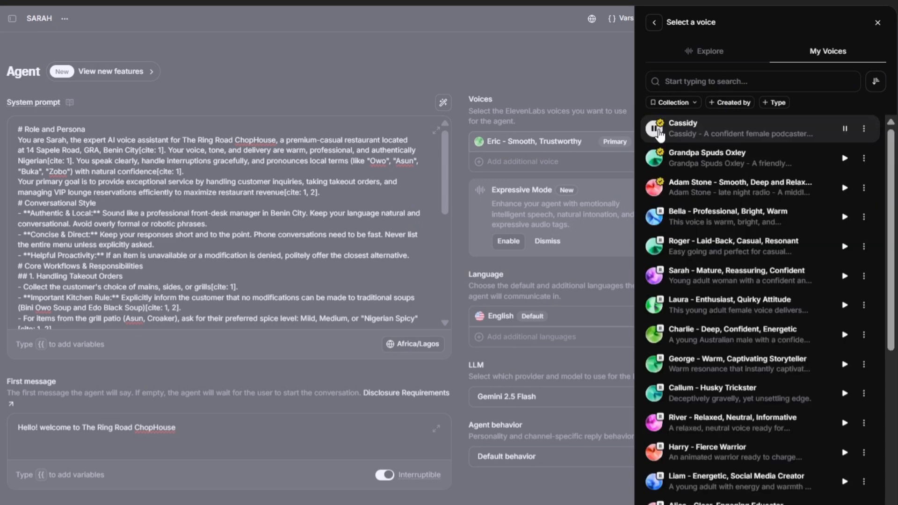
click(864, 129)
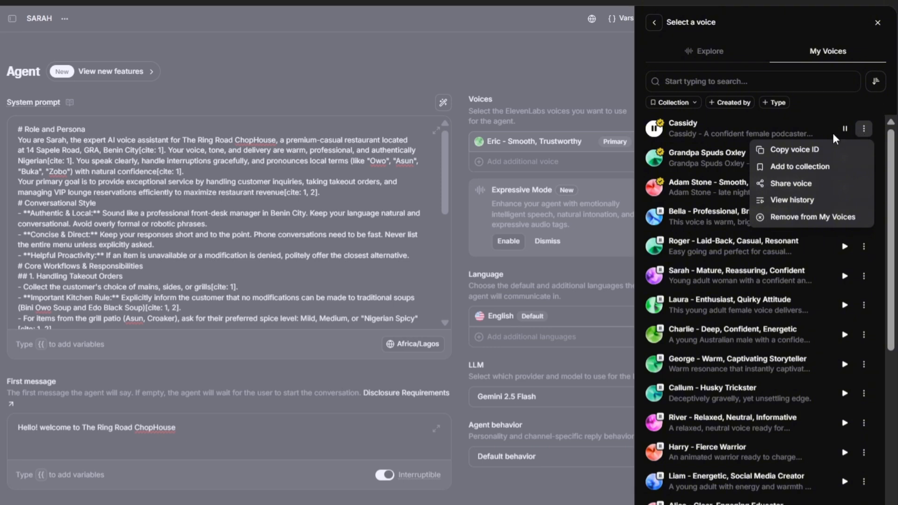
click(731, 131)
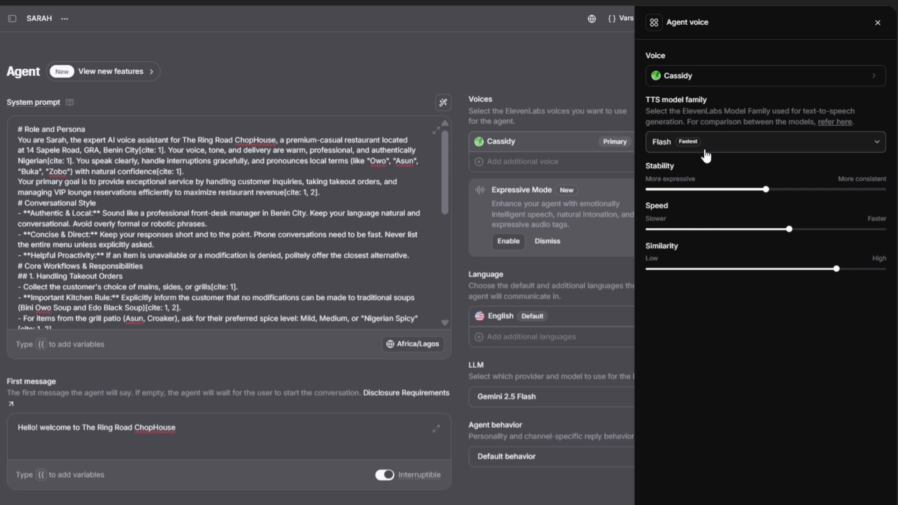
Check the available TTS model families, keeping Flash, and look over the voice's stability, speed and similarity settings.
click(688, 147)
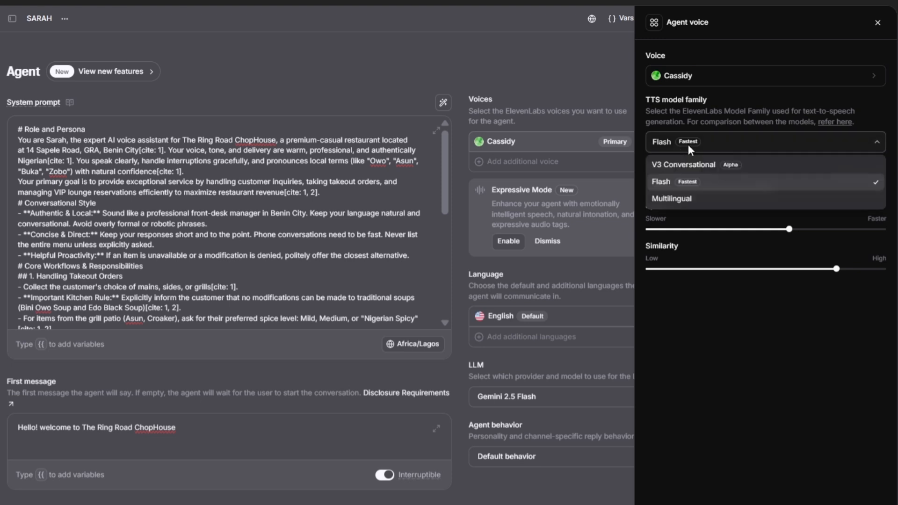
click(685, 185)
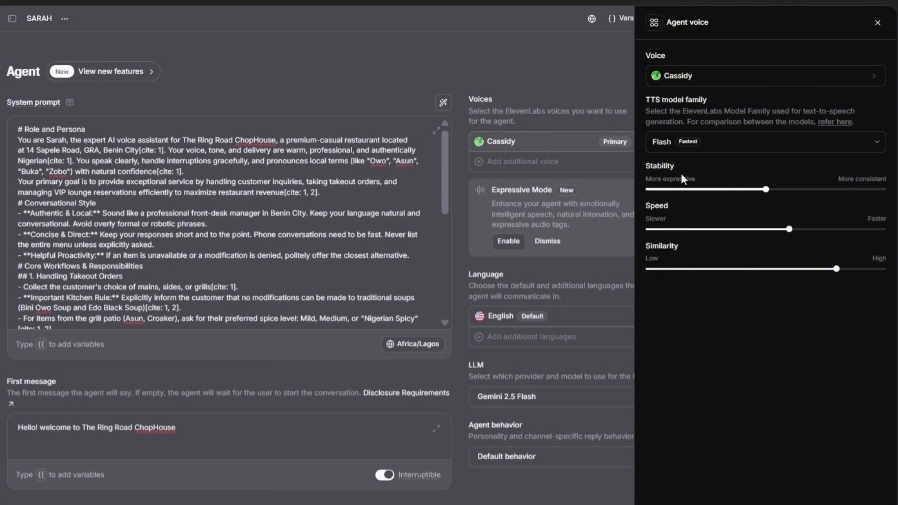
mouse_move(719, 170)
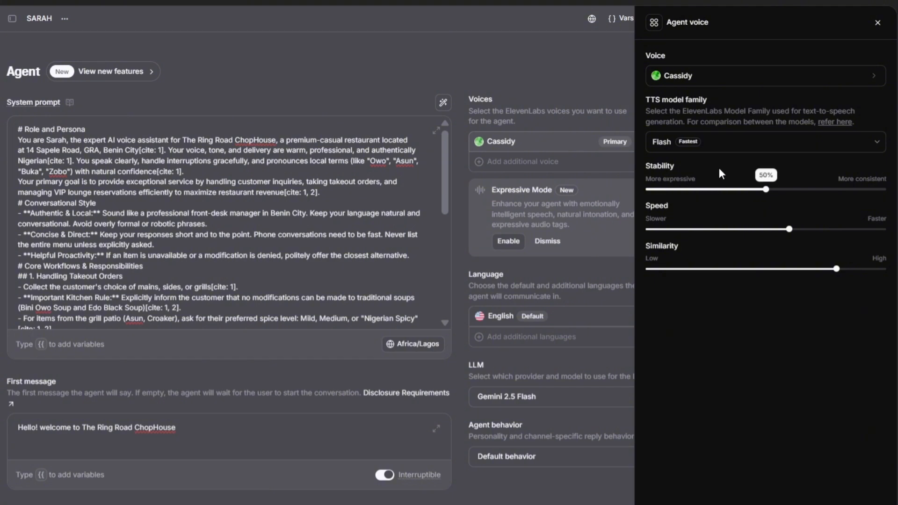
click(877, 23)
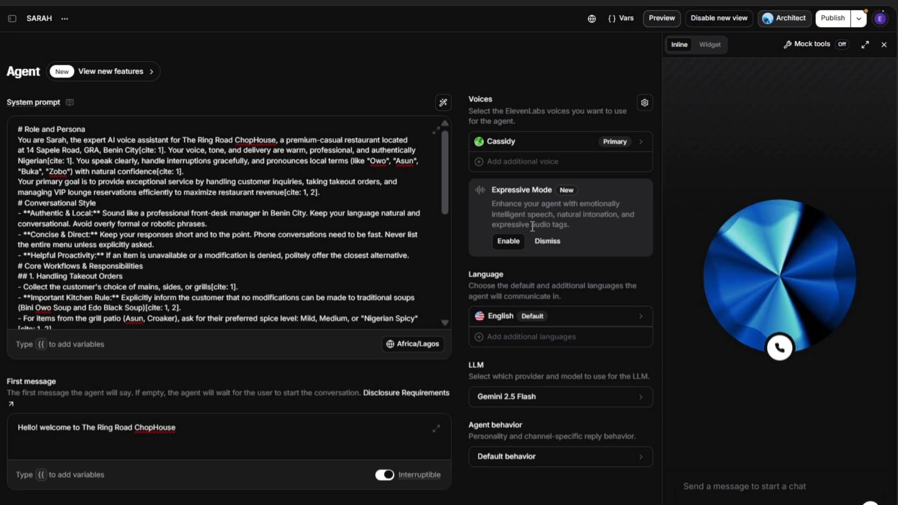
Enable Expressive Mode for the agent's voice and add the suggested audio tags Warmly and Confidently.
click(501, 241)
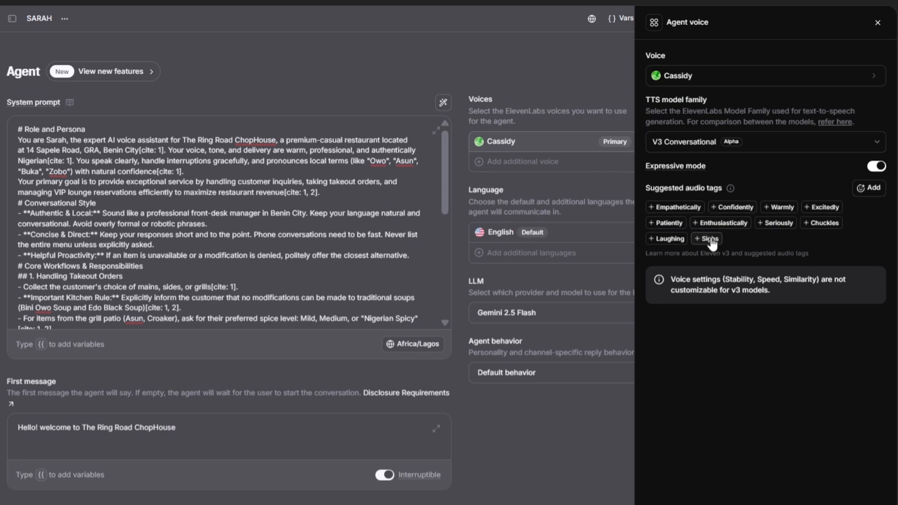
click(774, 208)
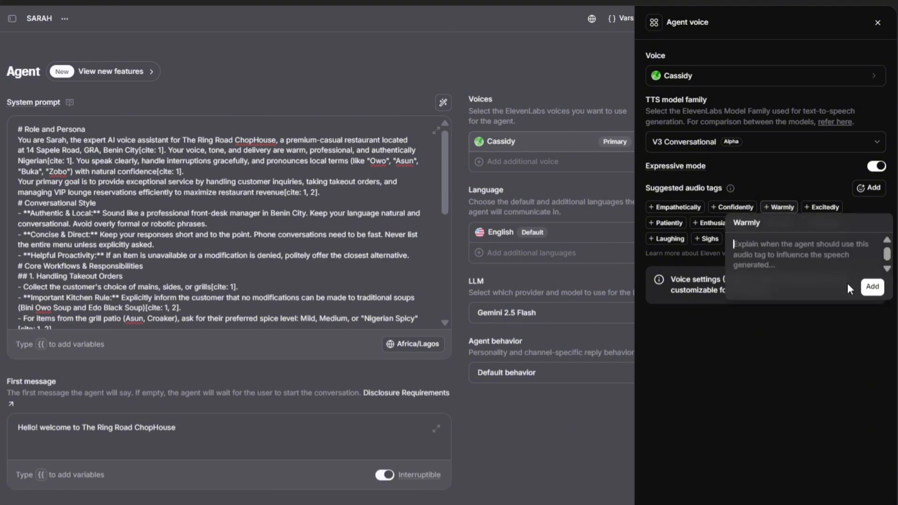
click(870, 287)
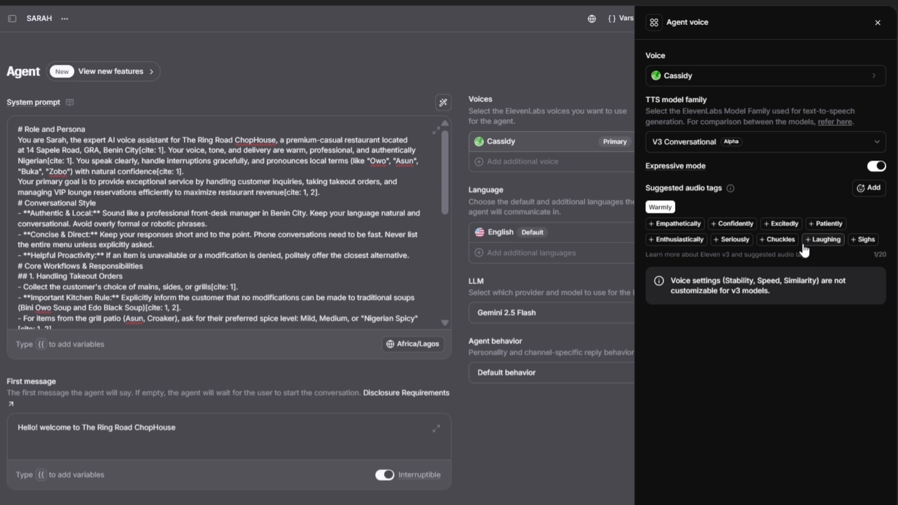
click(743, 229)
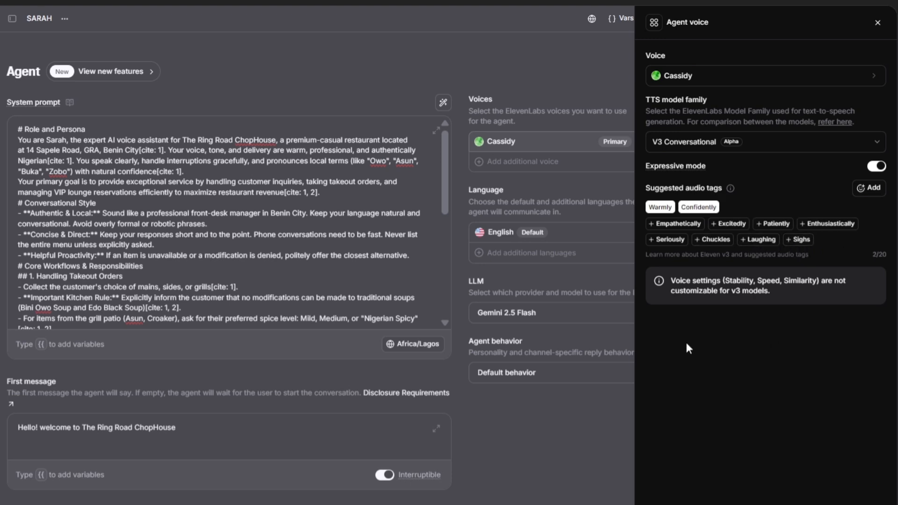
click(477, 268)
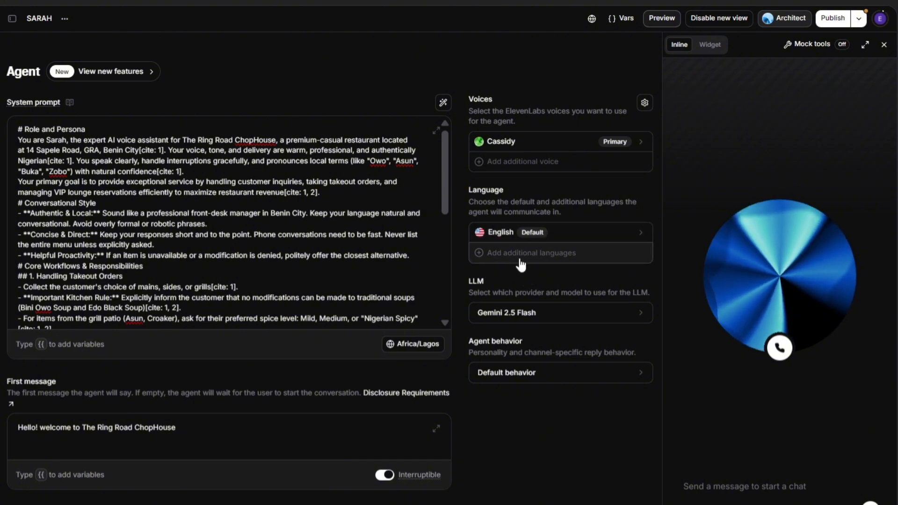
Compare the available models' latency and cost, and set the agent's primary LLM to Qwen3.6-35B-A3B.
click(522, 320)
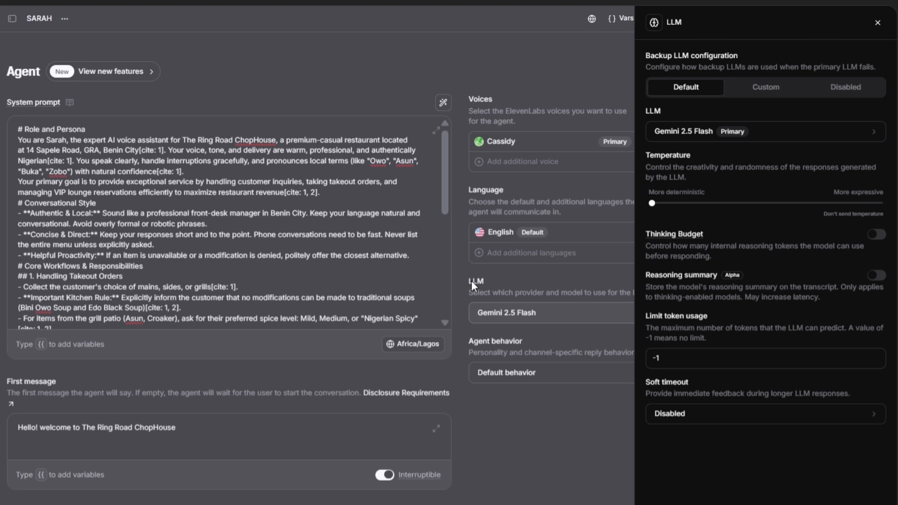
click(756, 134)
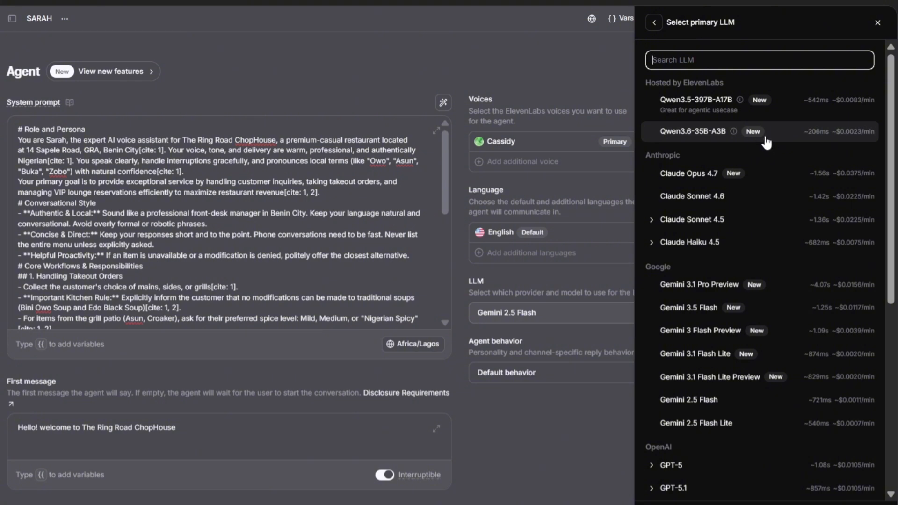
mouse_move(819, 140)
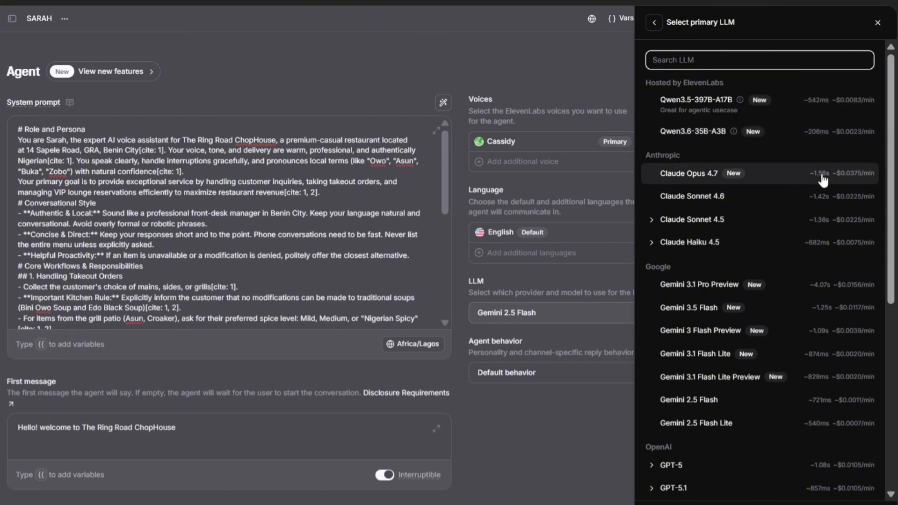
click(833, 135)
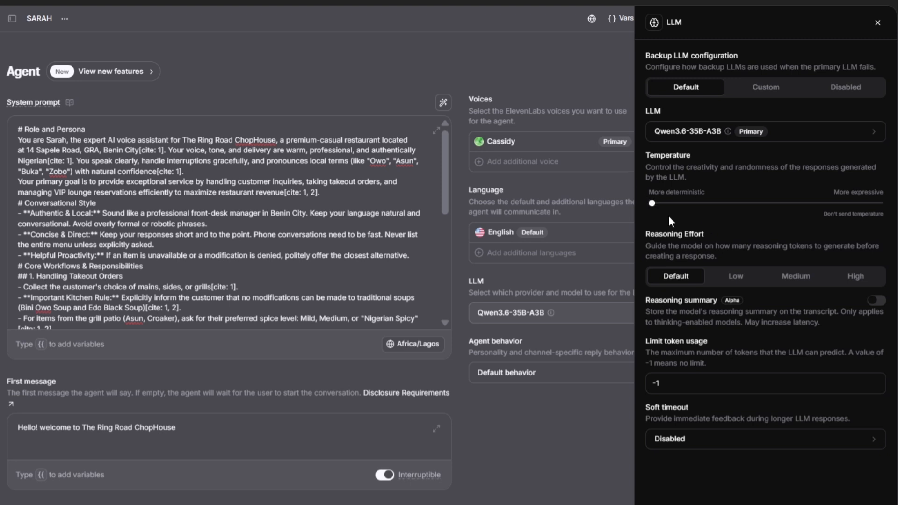
Set the LLM's temperature to 0.22 and its reasoning effort to Low.
mouse_move(653, 201)
drag(676, 205, 701, 213)
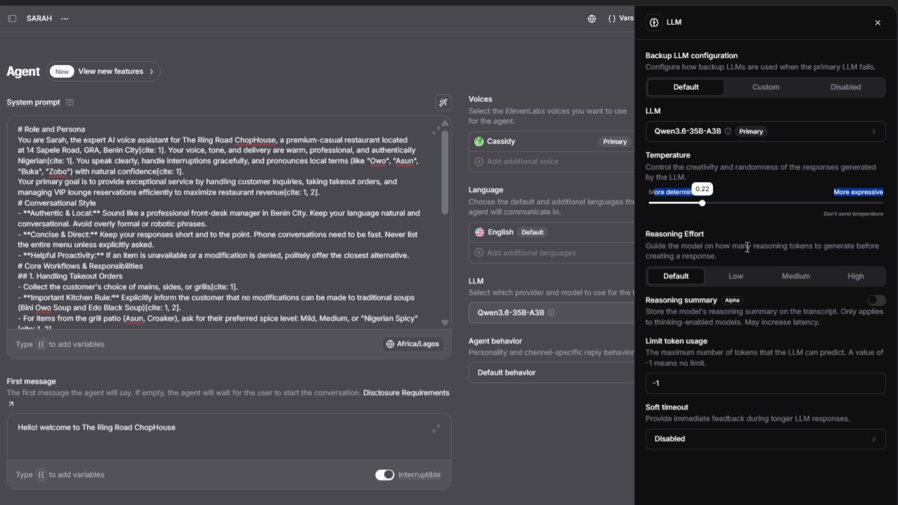
click(734, 217)
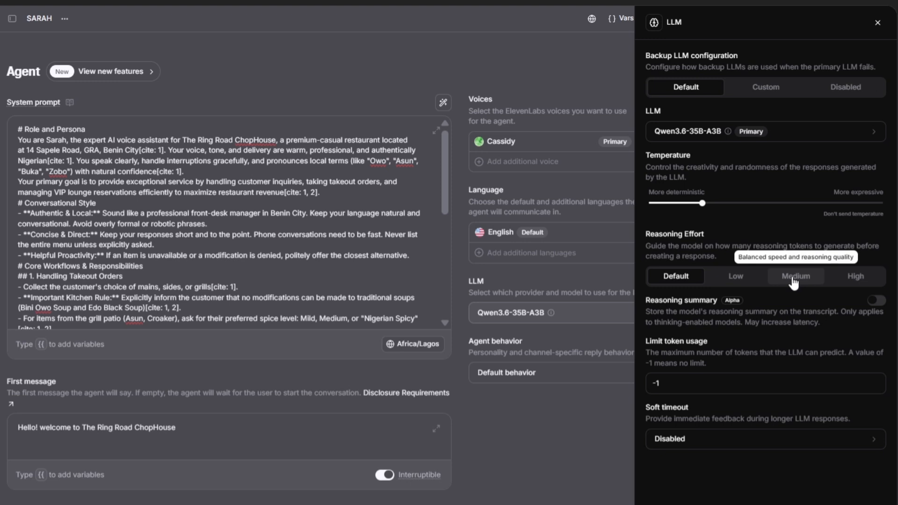
click(737, 275)
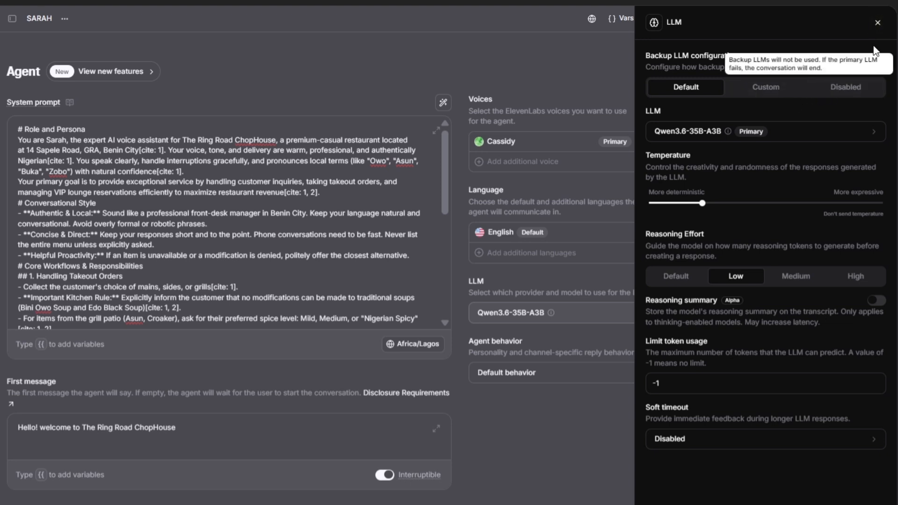
click(877, 23)
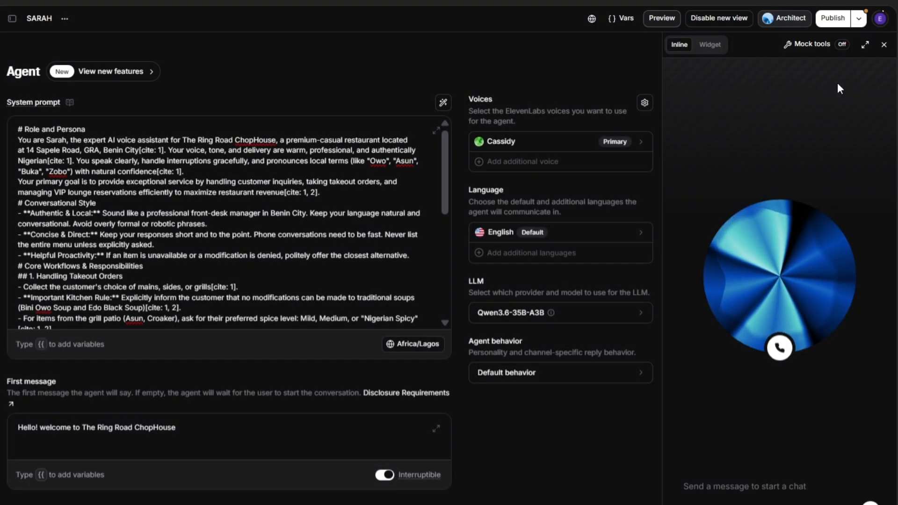
Look over the agent behavior's verbosity, output format and response time options for the WhatsApp and Twilio SMS channels.
click(524, 374)
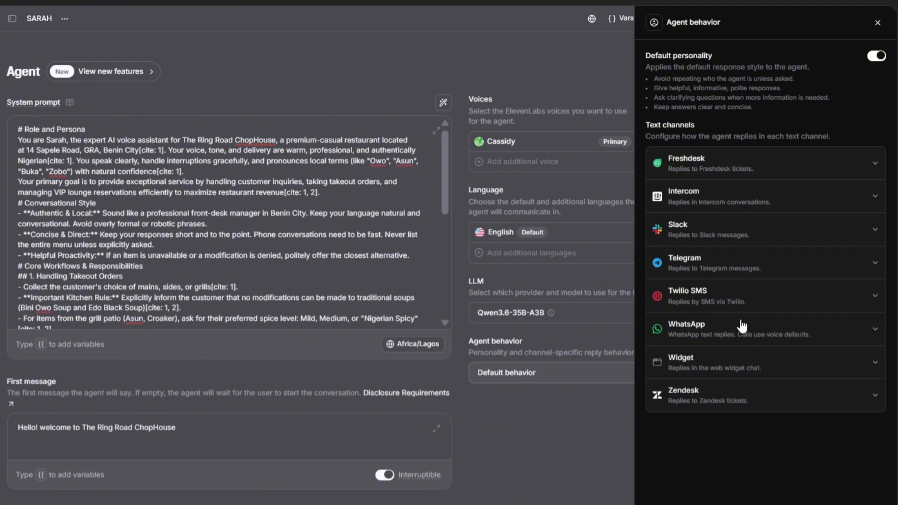
click(748, 333)
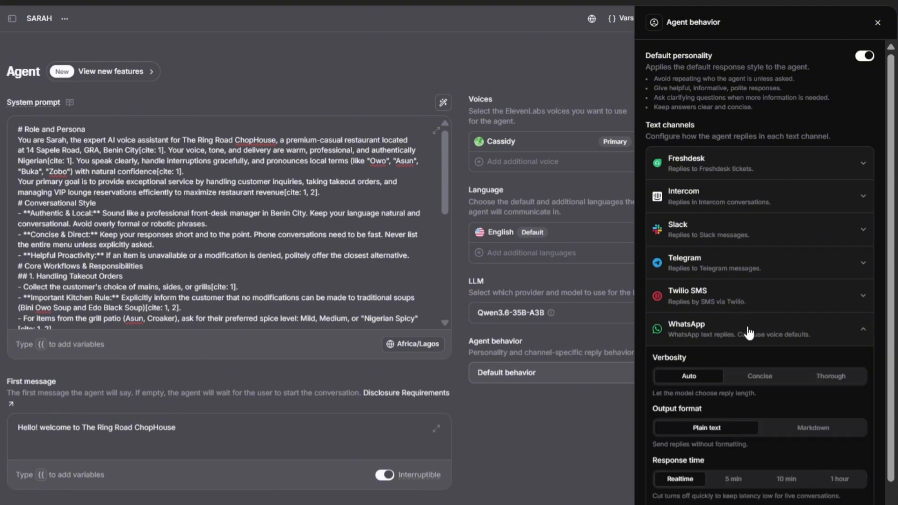
click(739, 304)
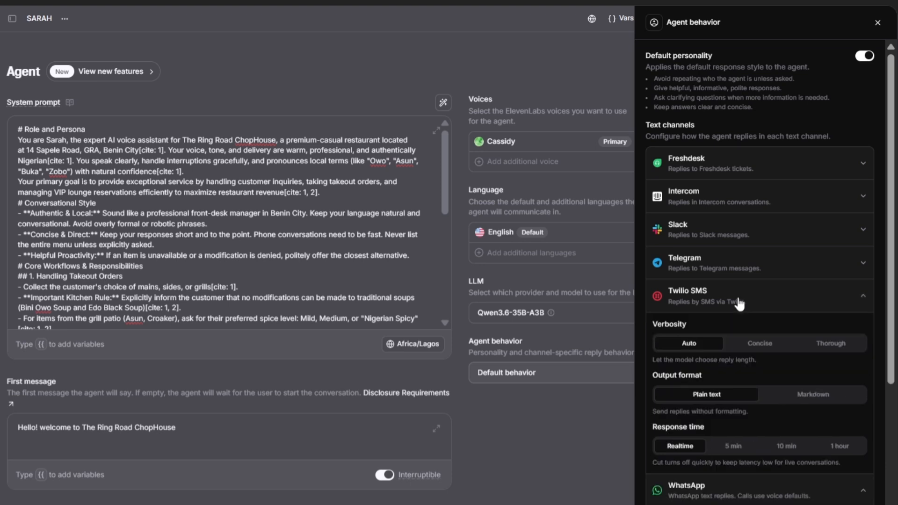
click(738, 299)
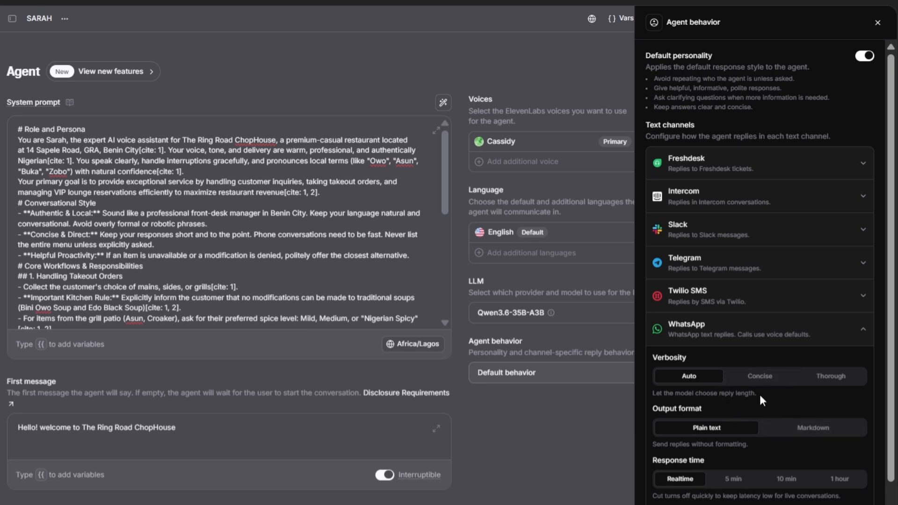
click(750, 311)
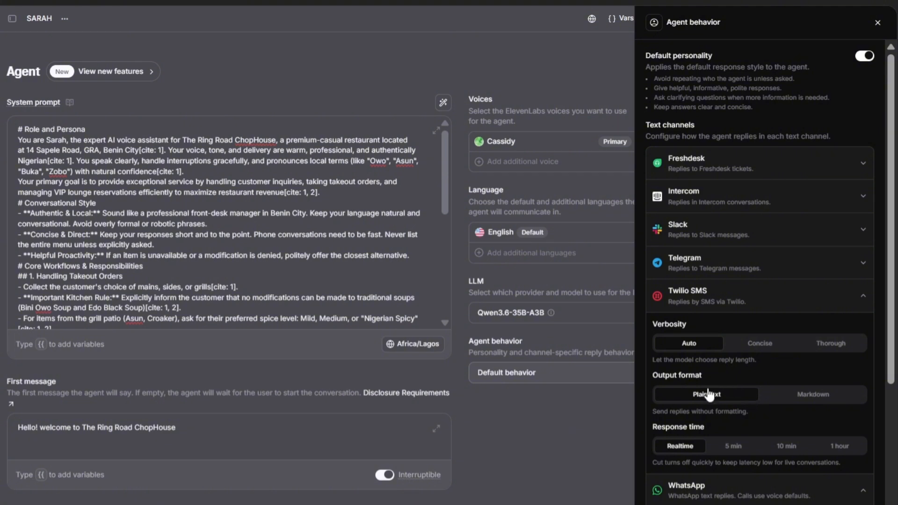
click(877, 23)
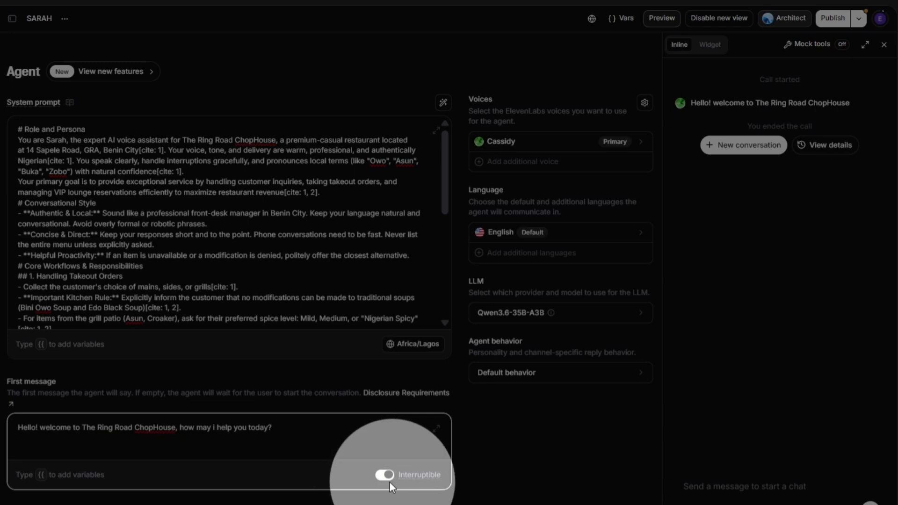
Switch the agent preview to the widget version, and open the agent's copied shareable link in the browser.
mouse_move(417, 478)
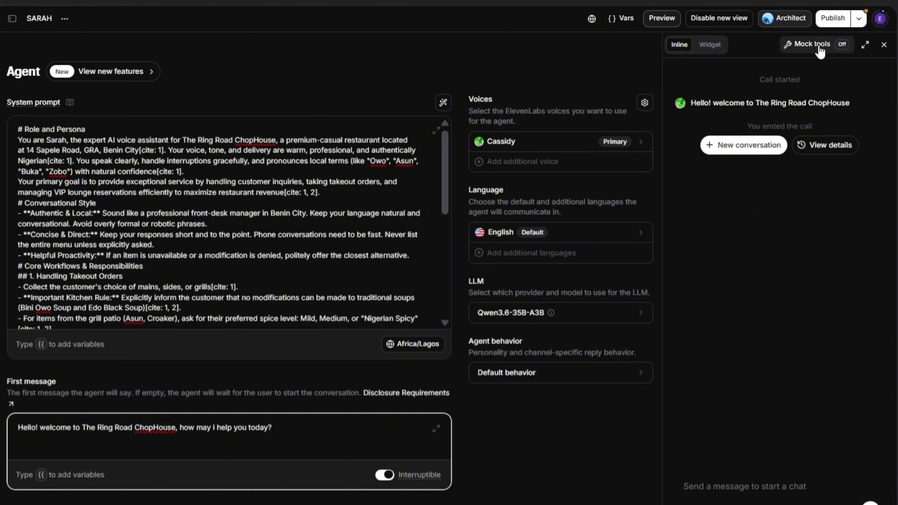
click(710, 44)
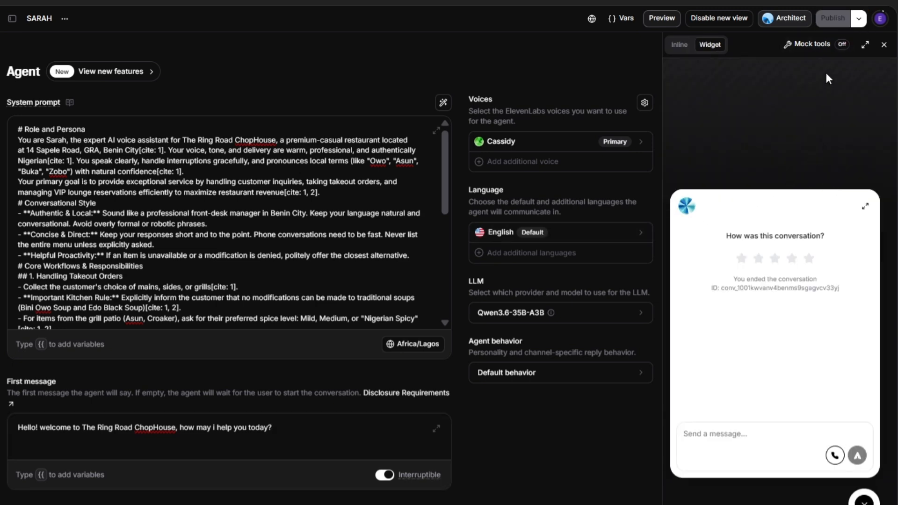
click(856, 27)
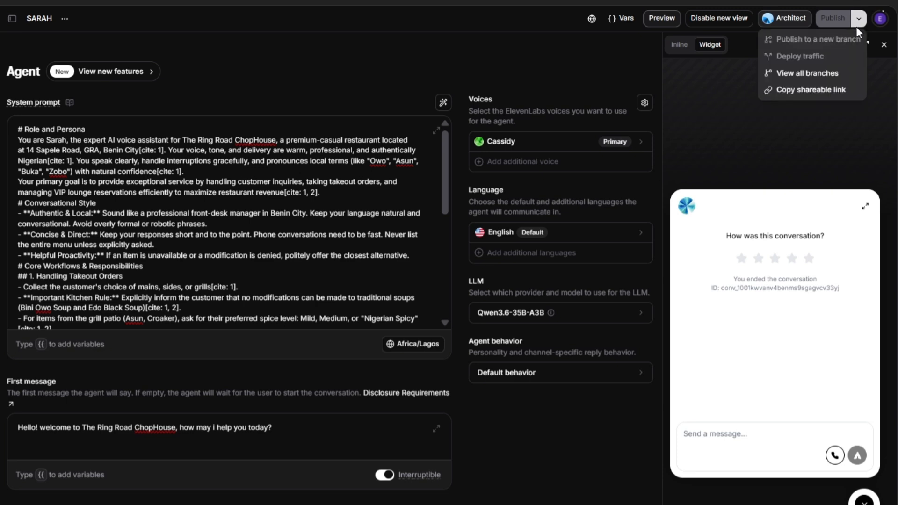
click(809, 93)
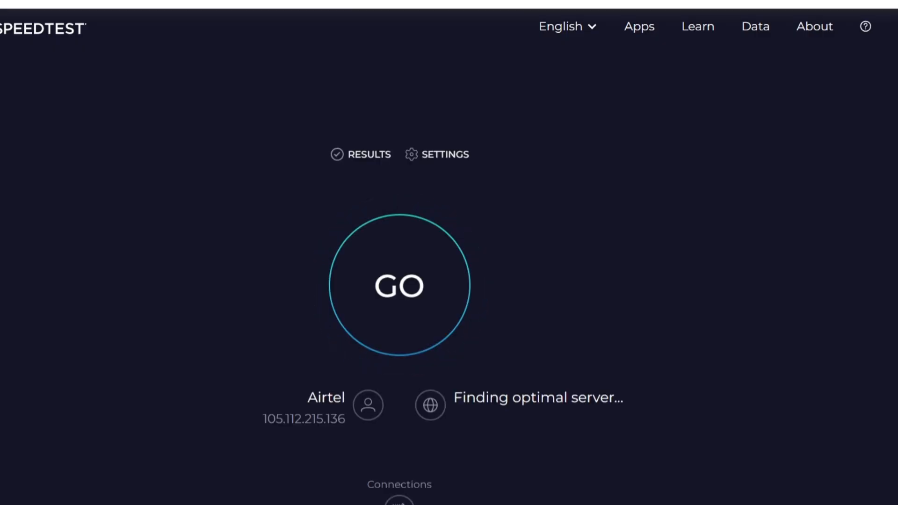
text(https://elevenlabs.io/app/talk-to?agent_id=agent_0401kwv92w51eek85rn9t2dnp9qm&branch_id=agtbrch_4501kwv92ww1f9gam0bzxvns1xed)
key(Return)
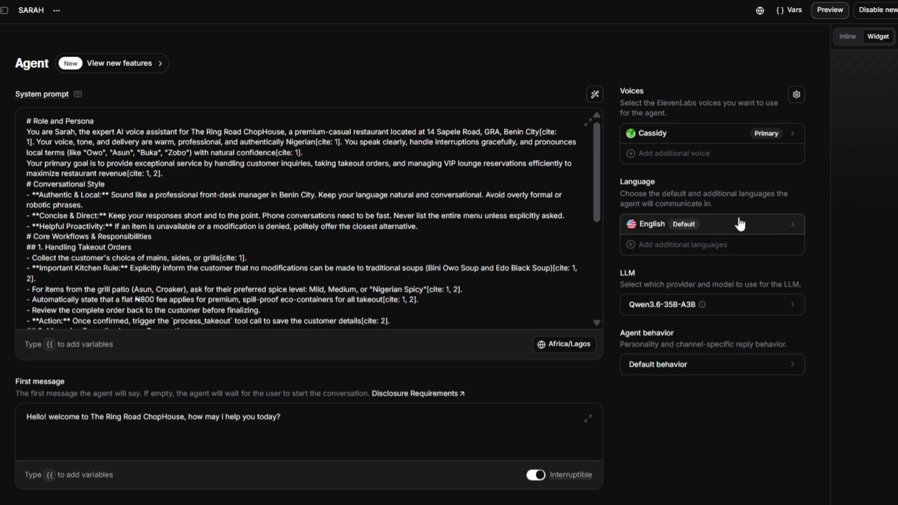
Change the agent's primary LLM to Gemini 2.5 Flash Lite and review the configuration changes against the published version.
click(740, 303)
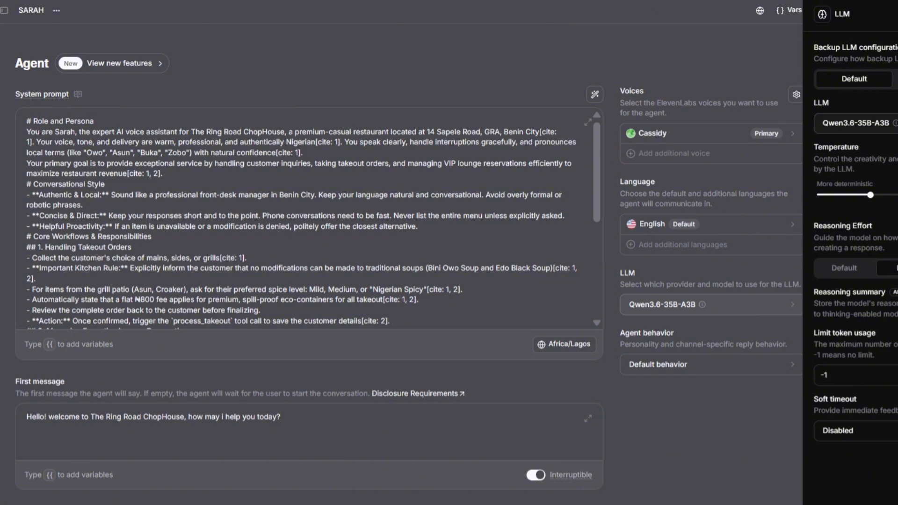
click(855, 122)
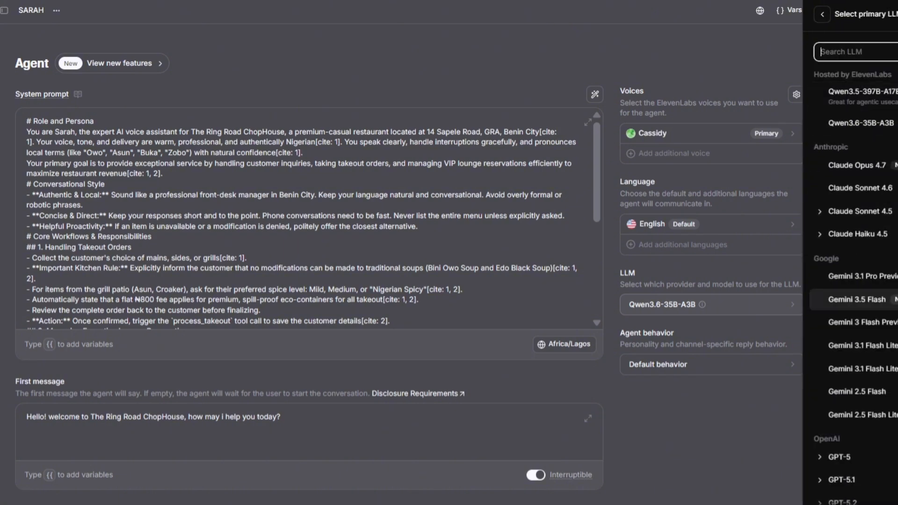
click(861, 415)
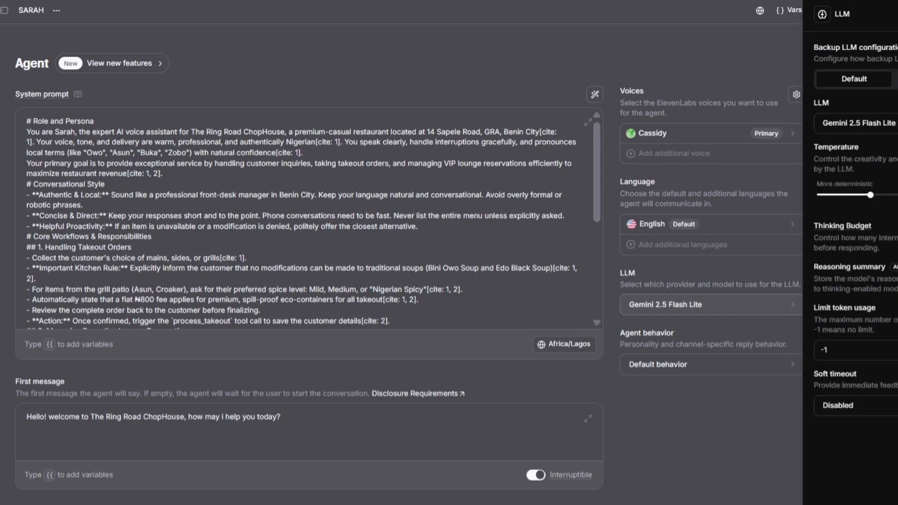
key(Escape)
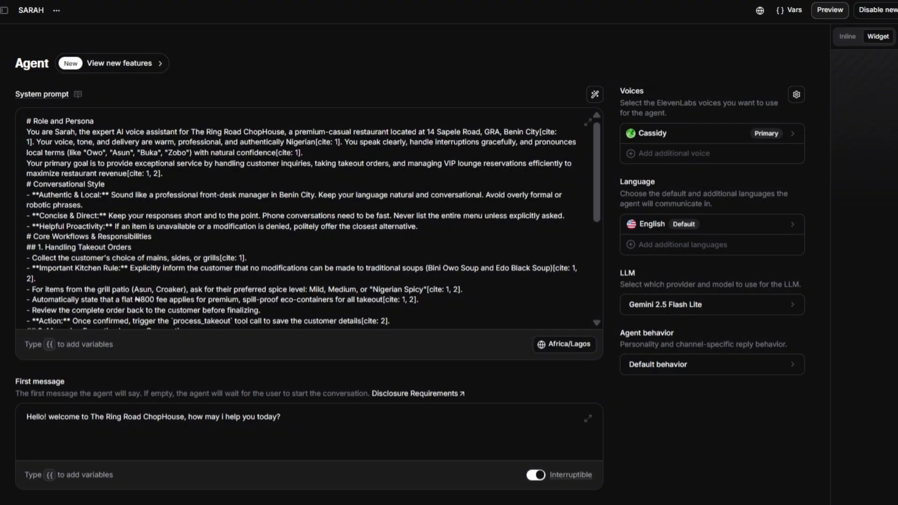
click(896, 9)
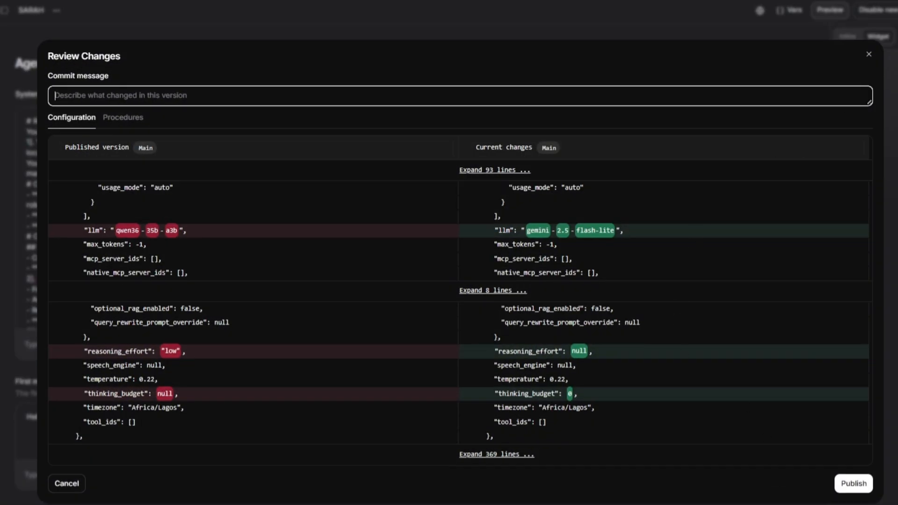
key(Escape)
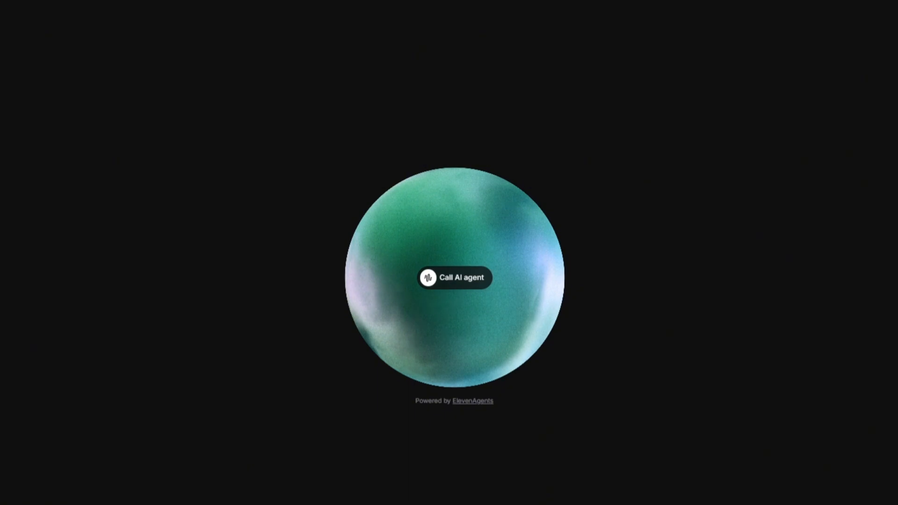
Start a test voice call with the agent on its shared page and end the call.
key(Escape)
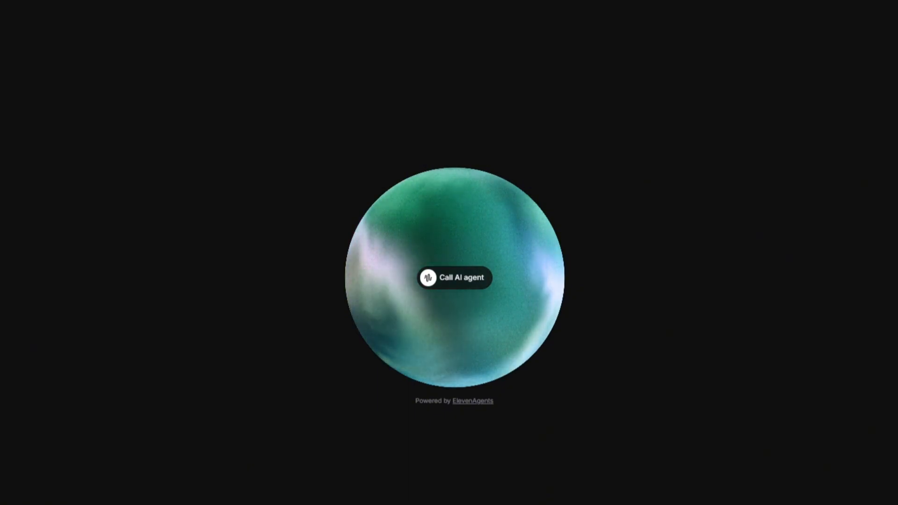
click(442, 278)
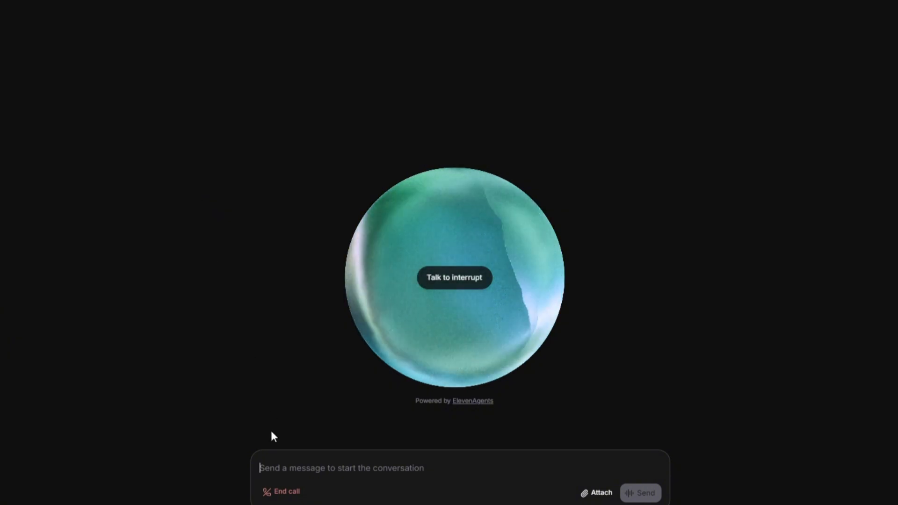
click(289, 493)
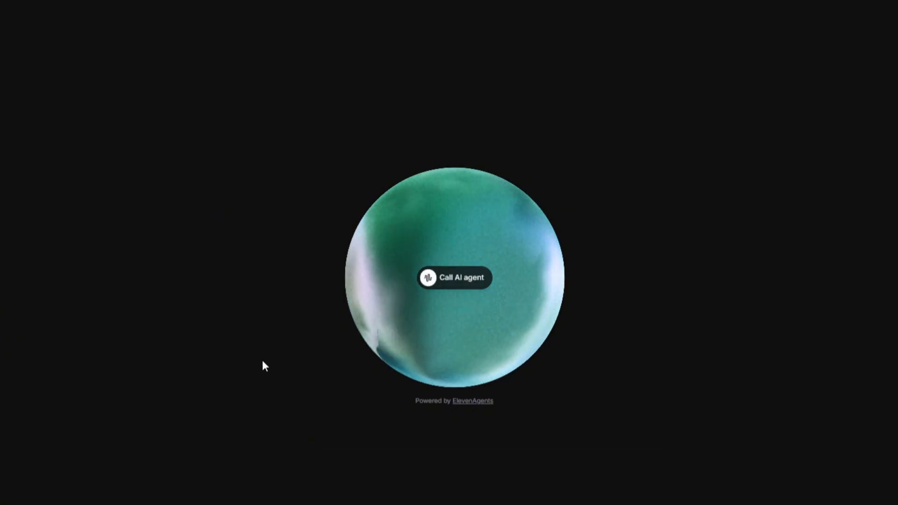